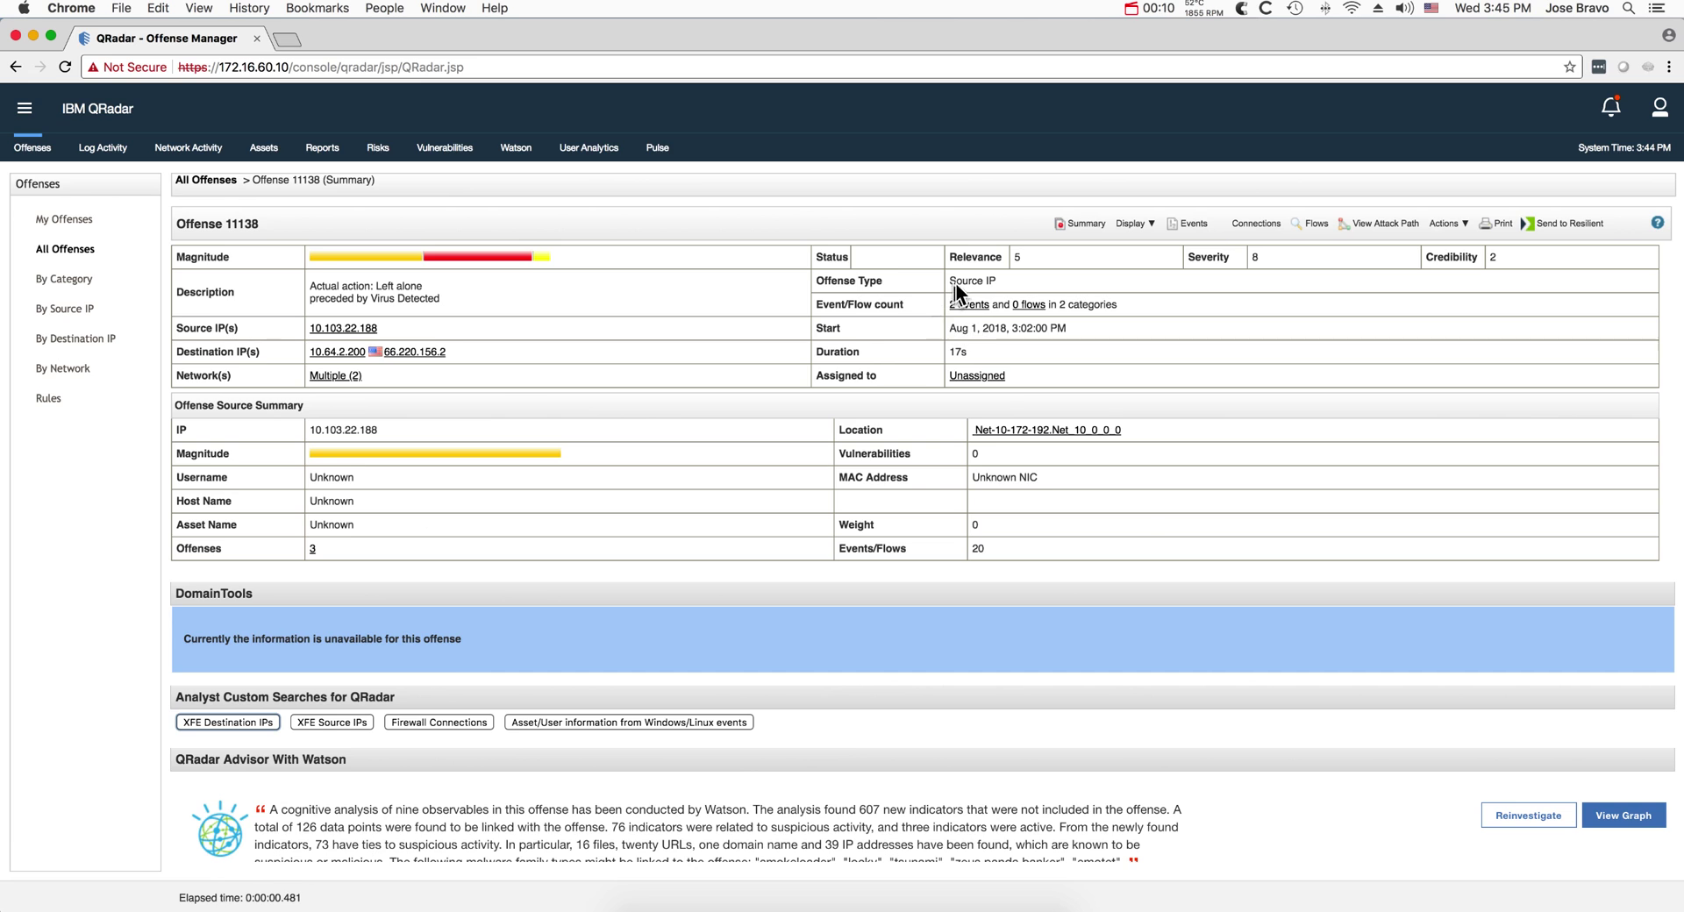
Inspect the details of the offense's TCP_HIT event from its event list
left_click(966, 305)
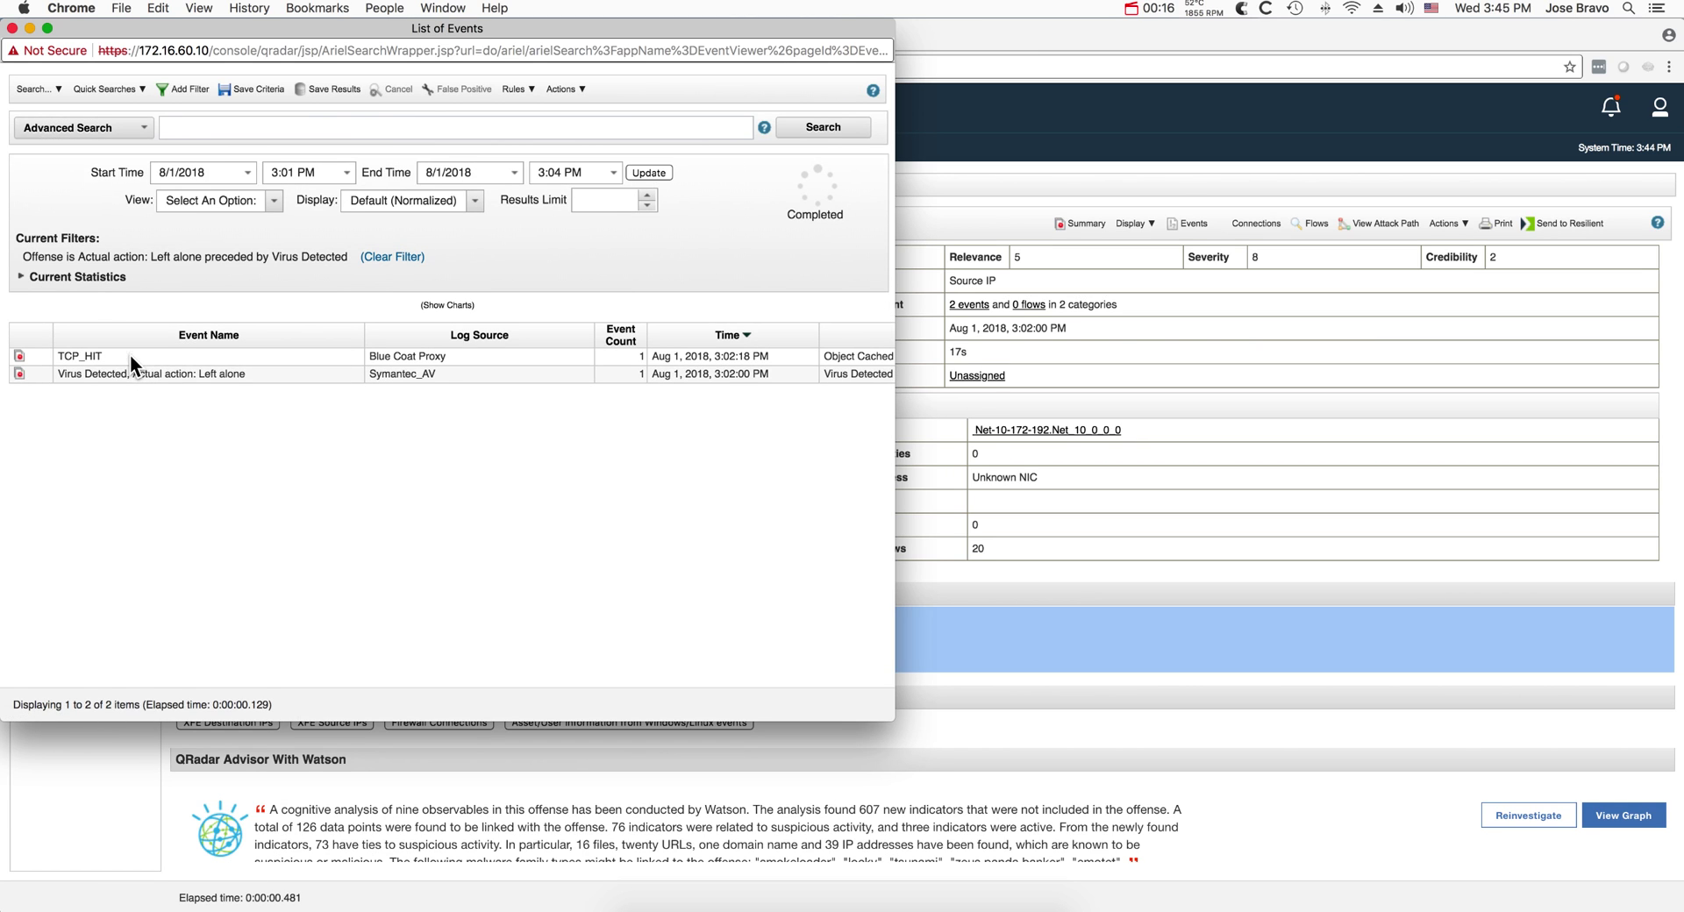
double_click(100, 356)
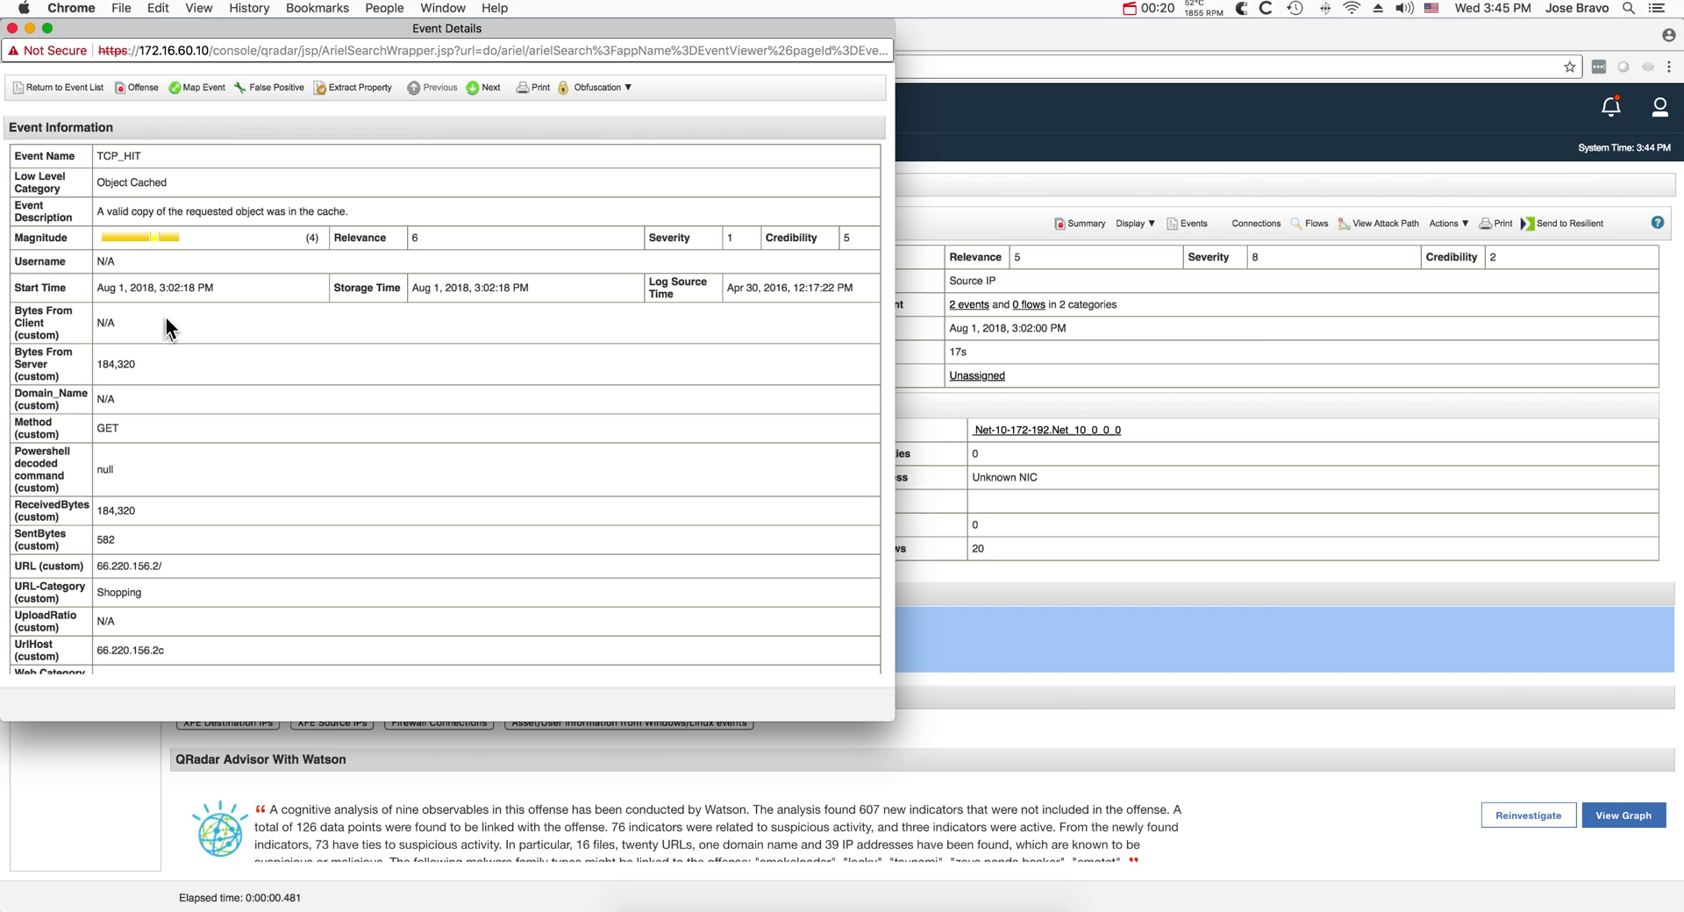
scroll(168, 349, "down", 3)
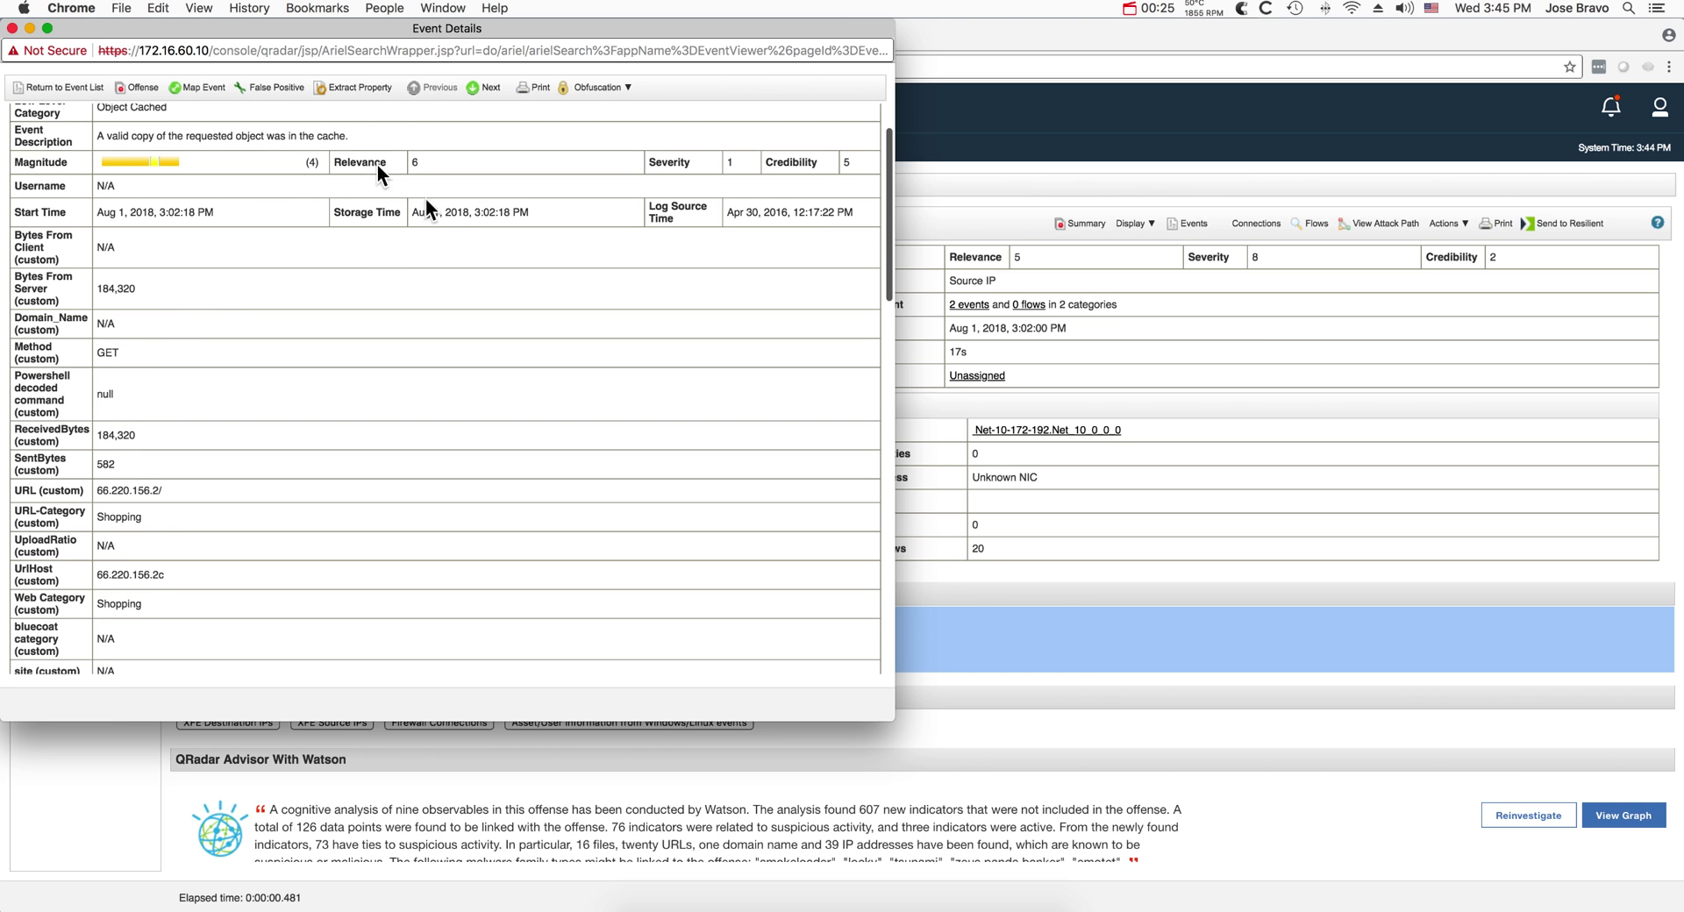
scroll(170, 413, "down", 5)
scroll(170, 413, "up", 4)
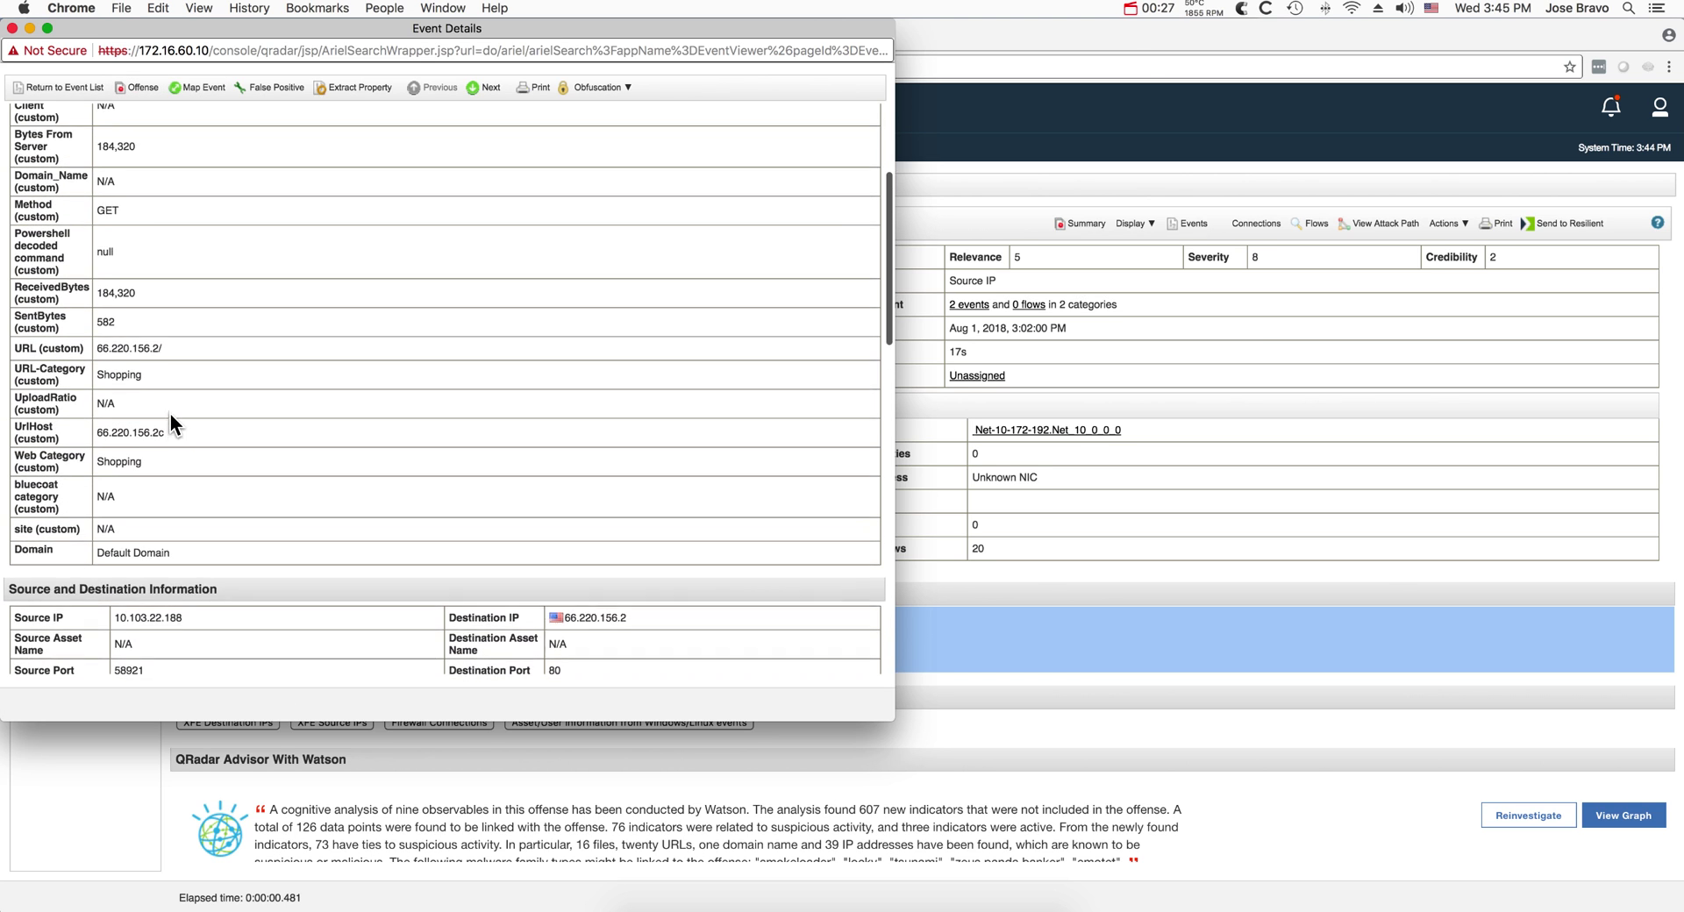
left_click(13, 28)
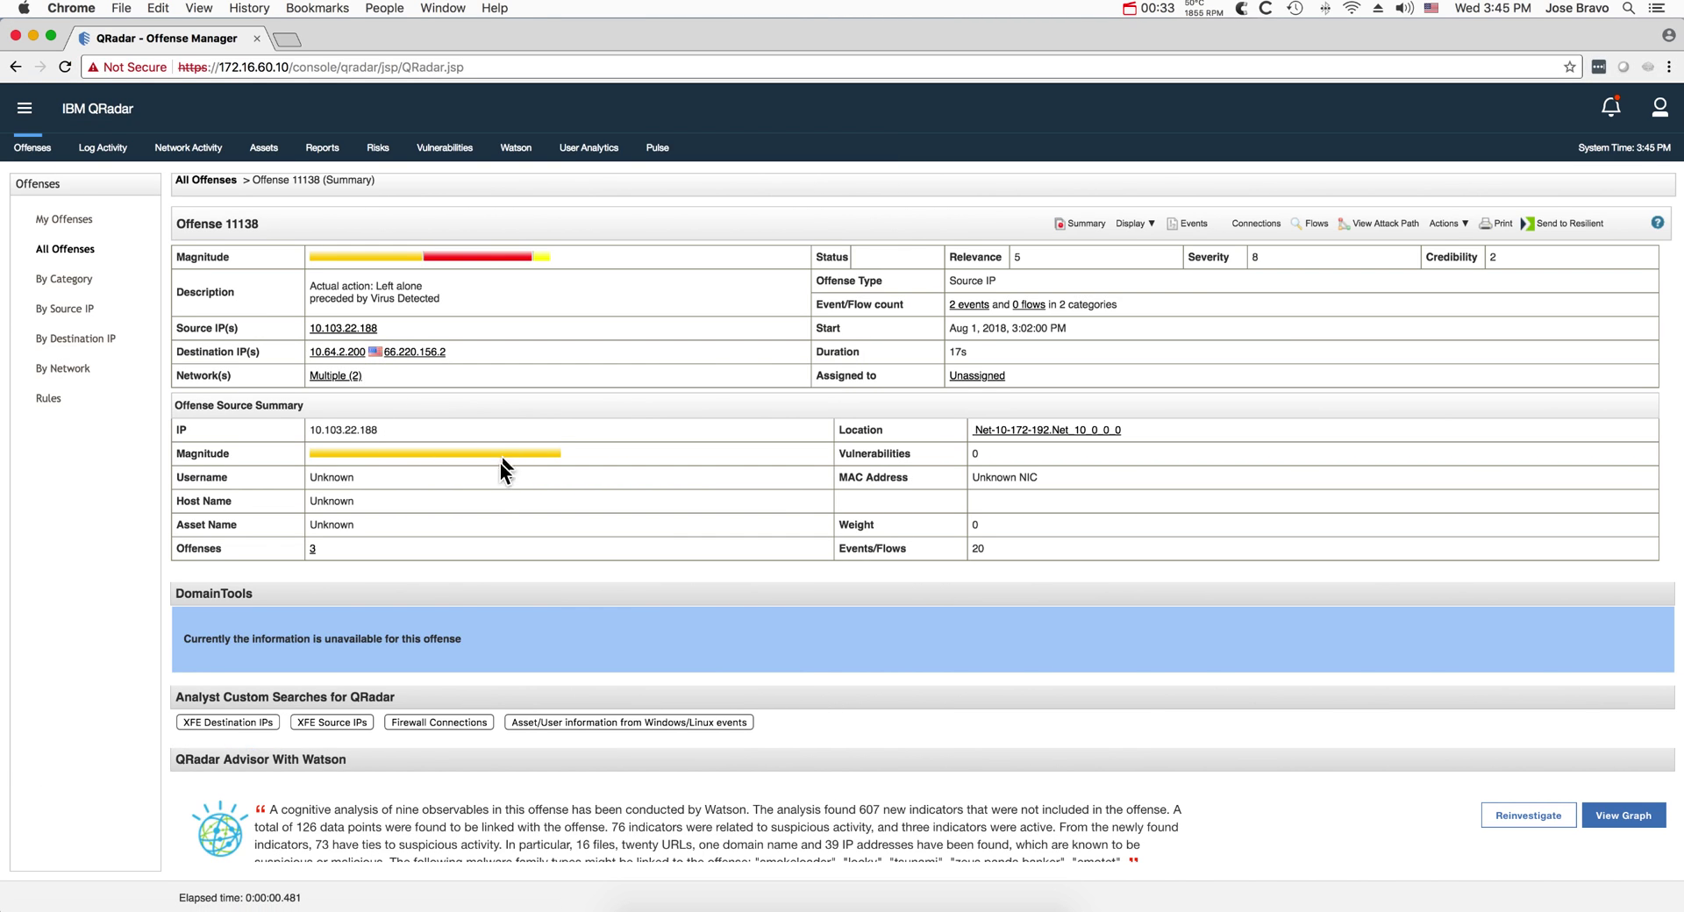
Open the Virus Detected event's details and select its MD5 hash value
left_click(977, 303)
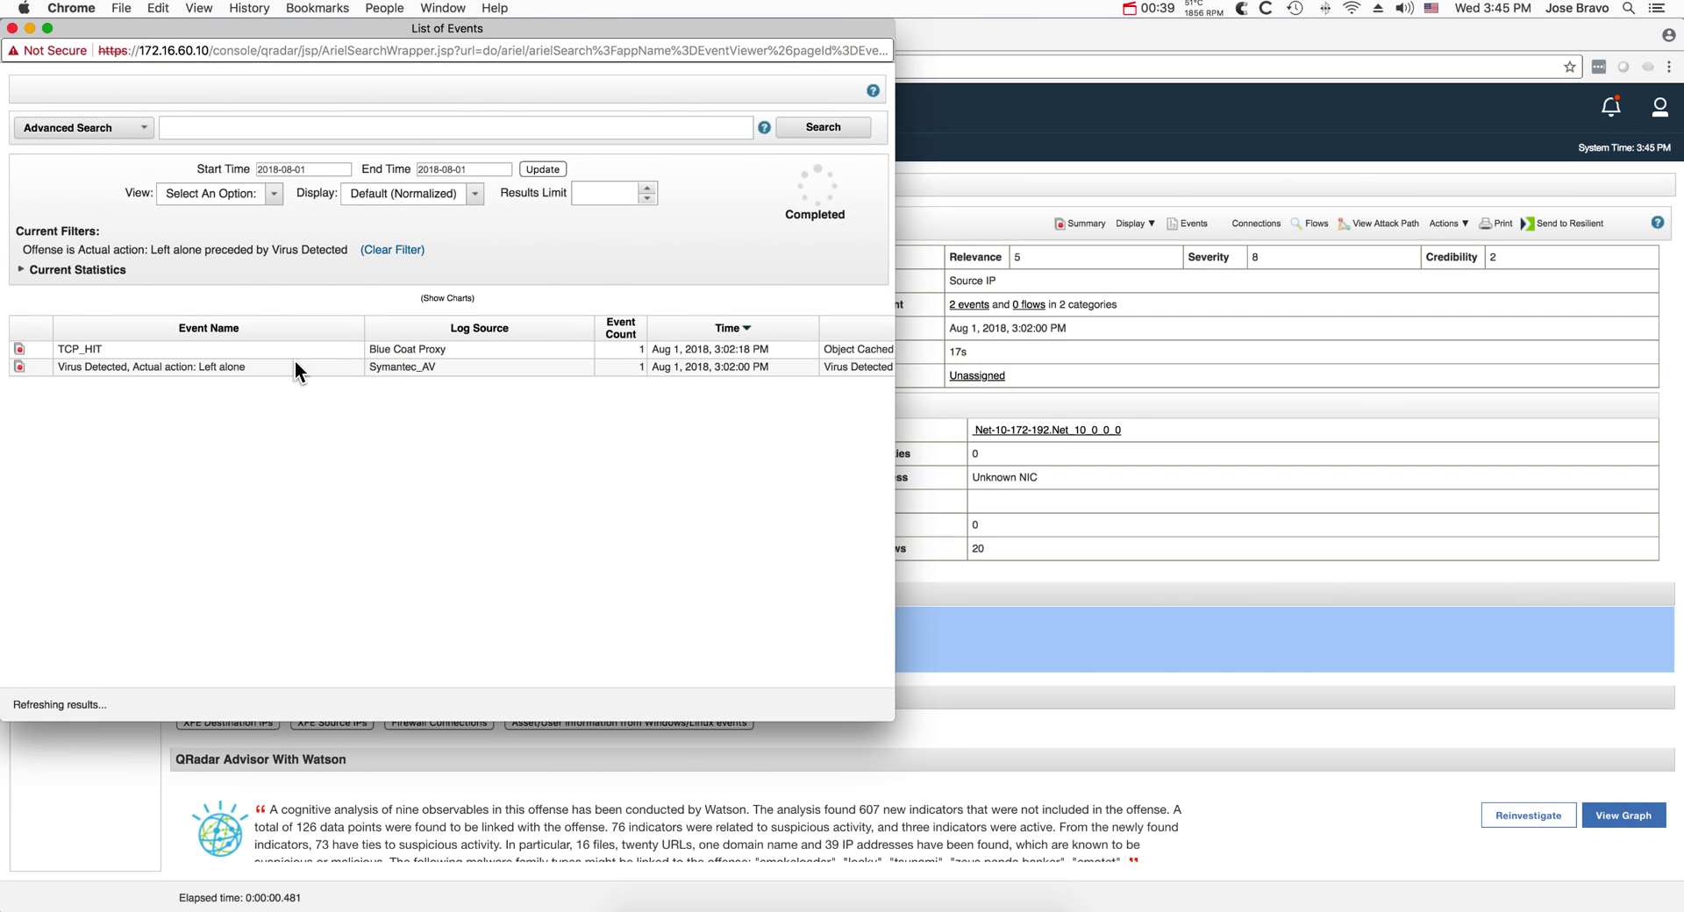
double_click(197, 374)
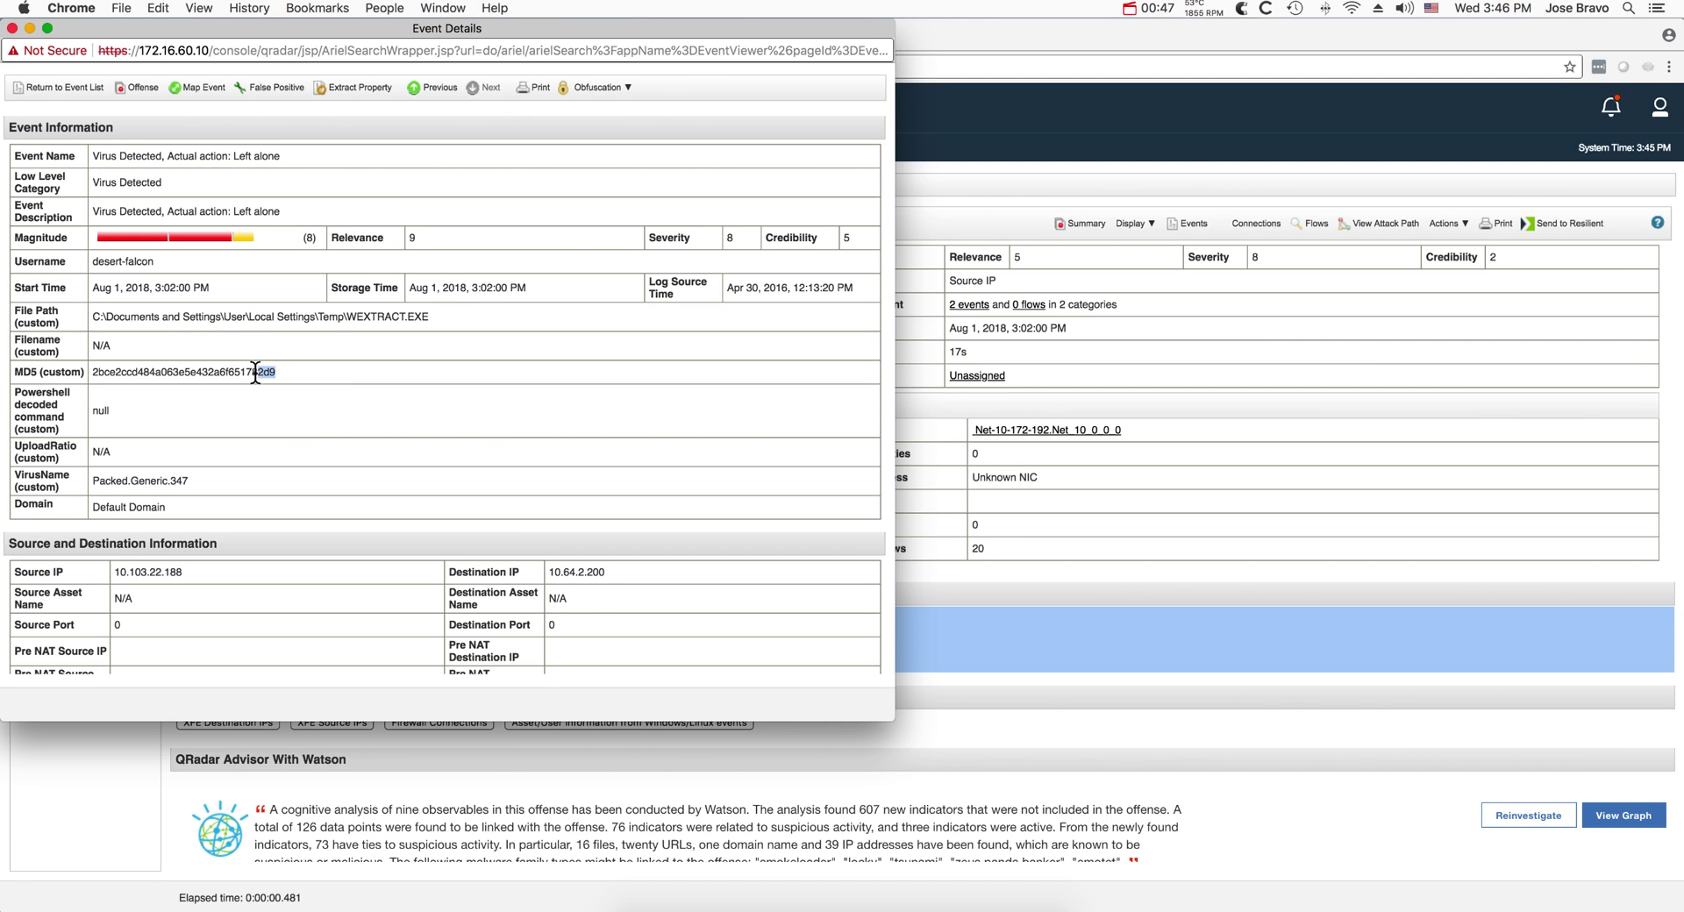
left_click_drag(278, 371, 117, 372)
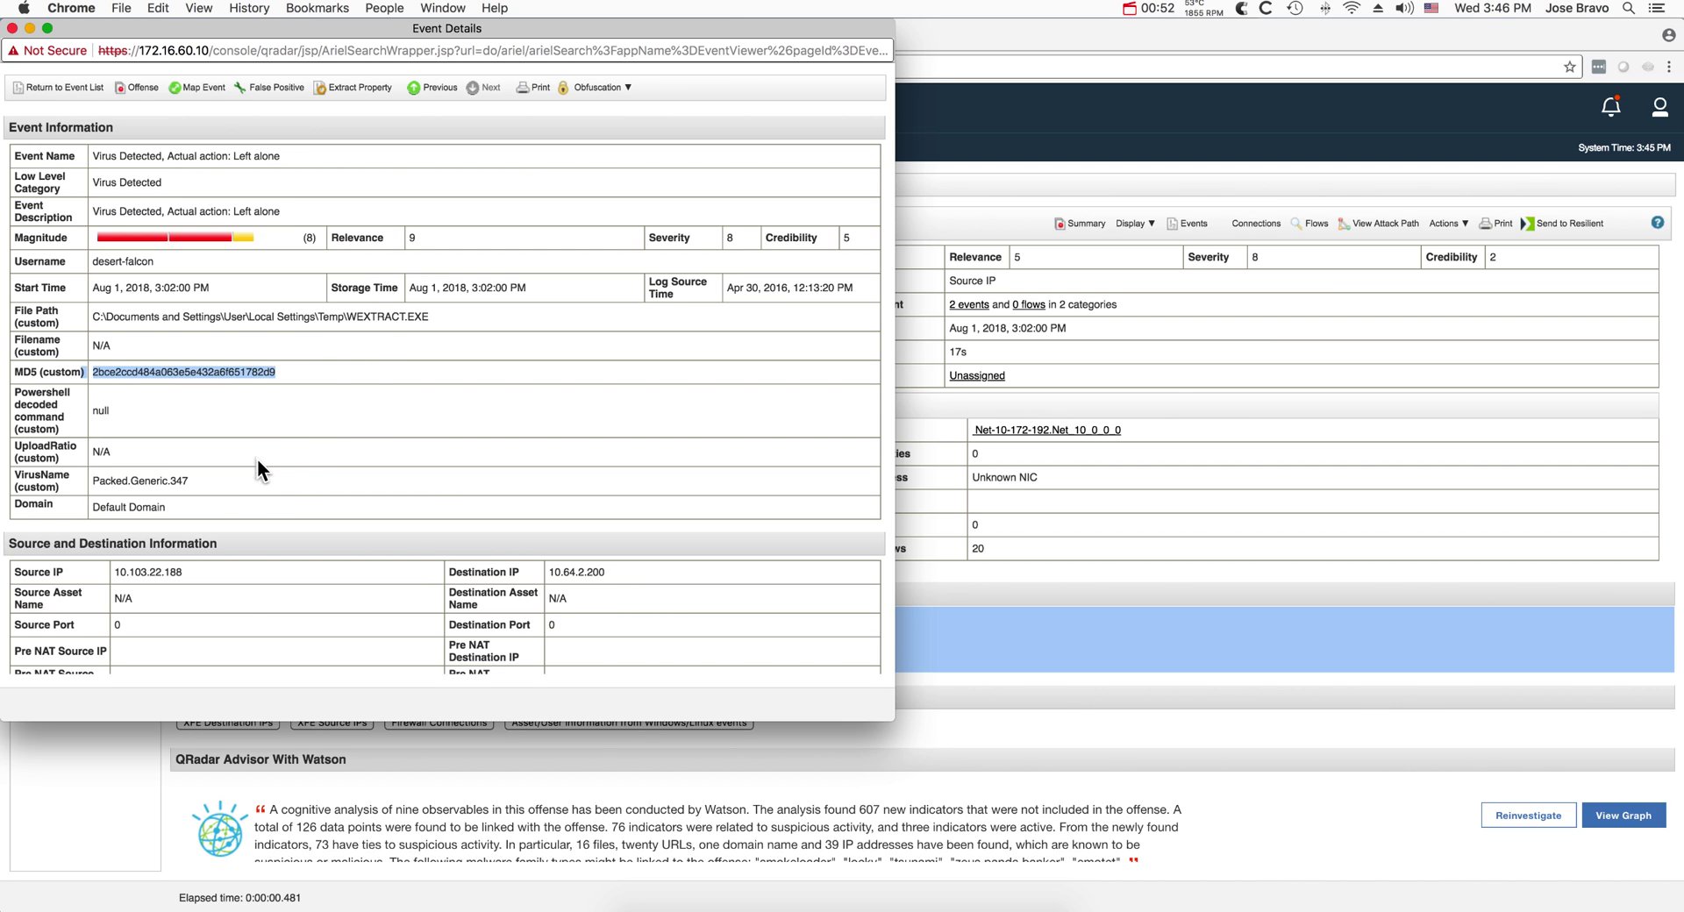
left_click(12, 29)
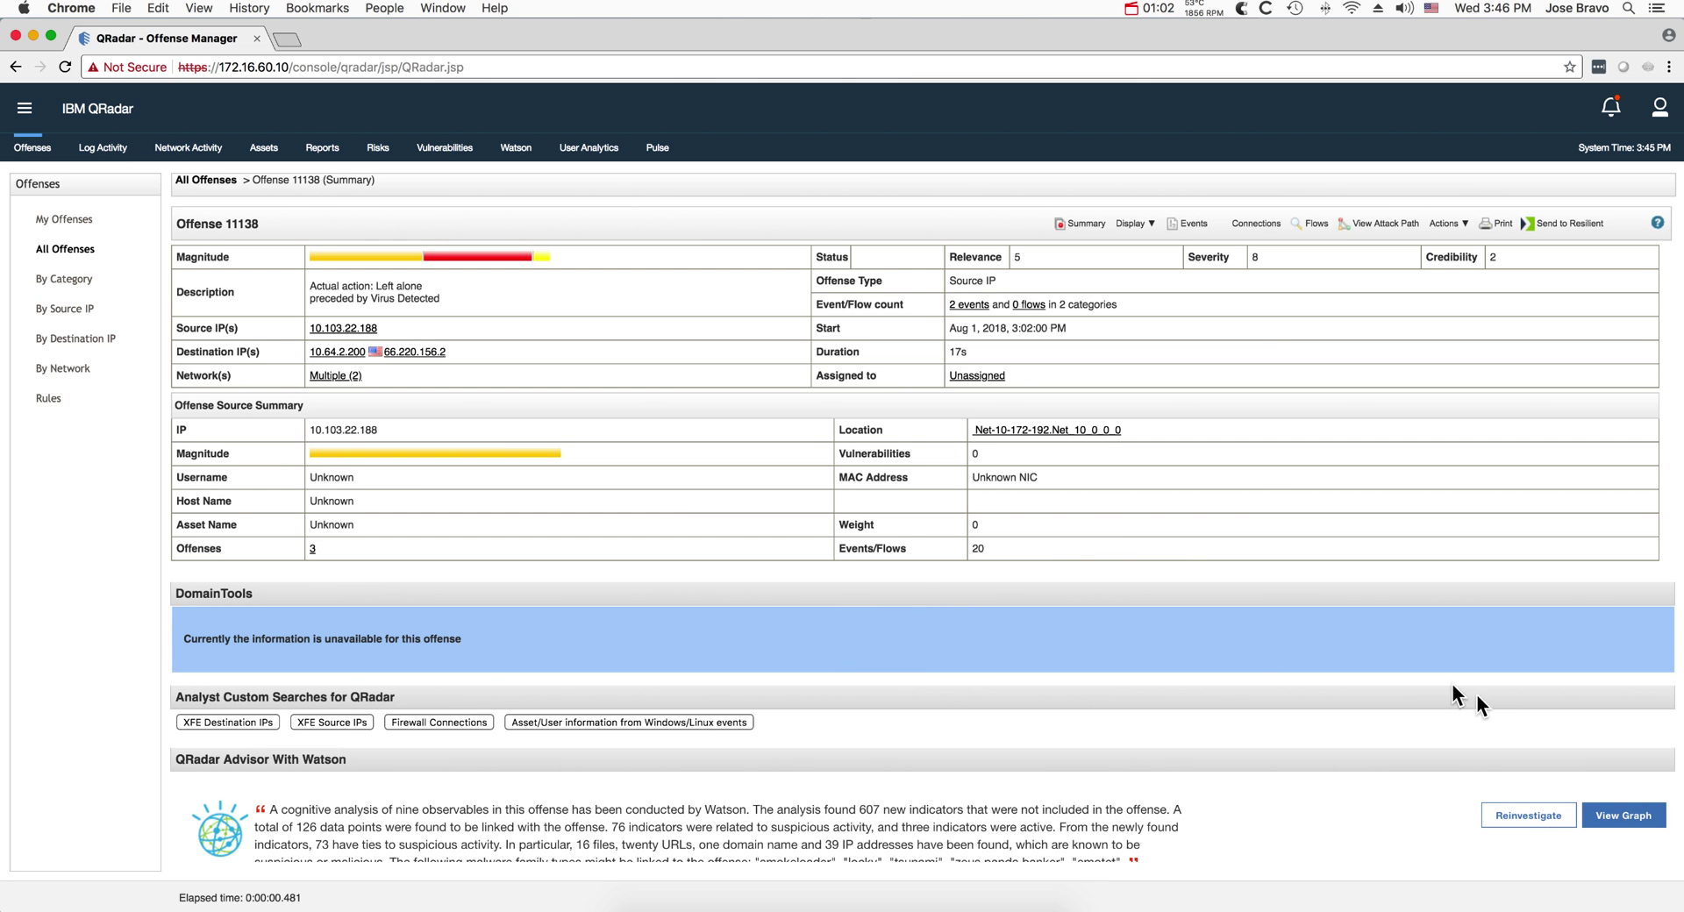
Open the Watson analysis graph for Offense 11138 and zoom around it
left_click(1637, 817)
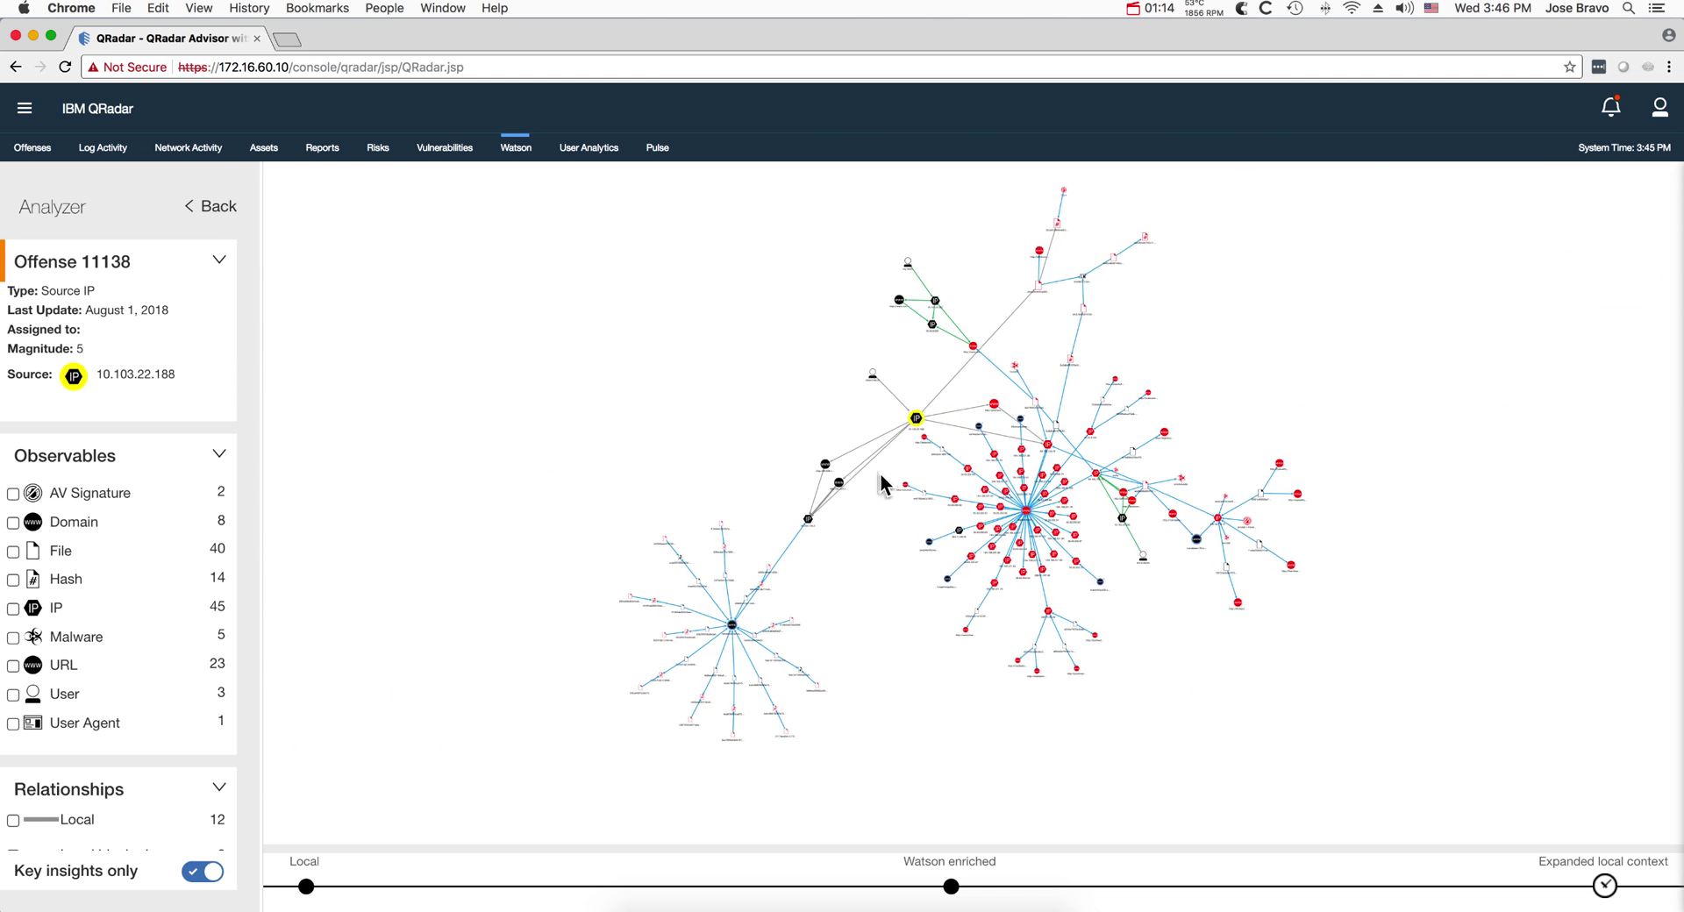
scroll(891, 458, "up", 5)
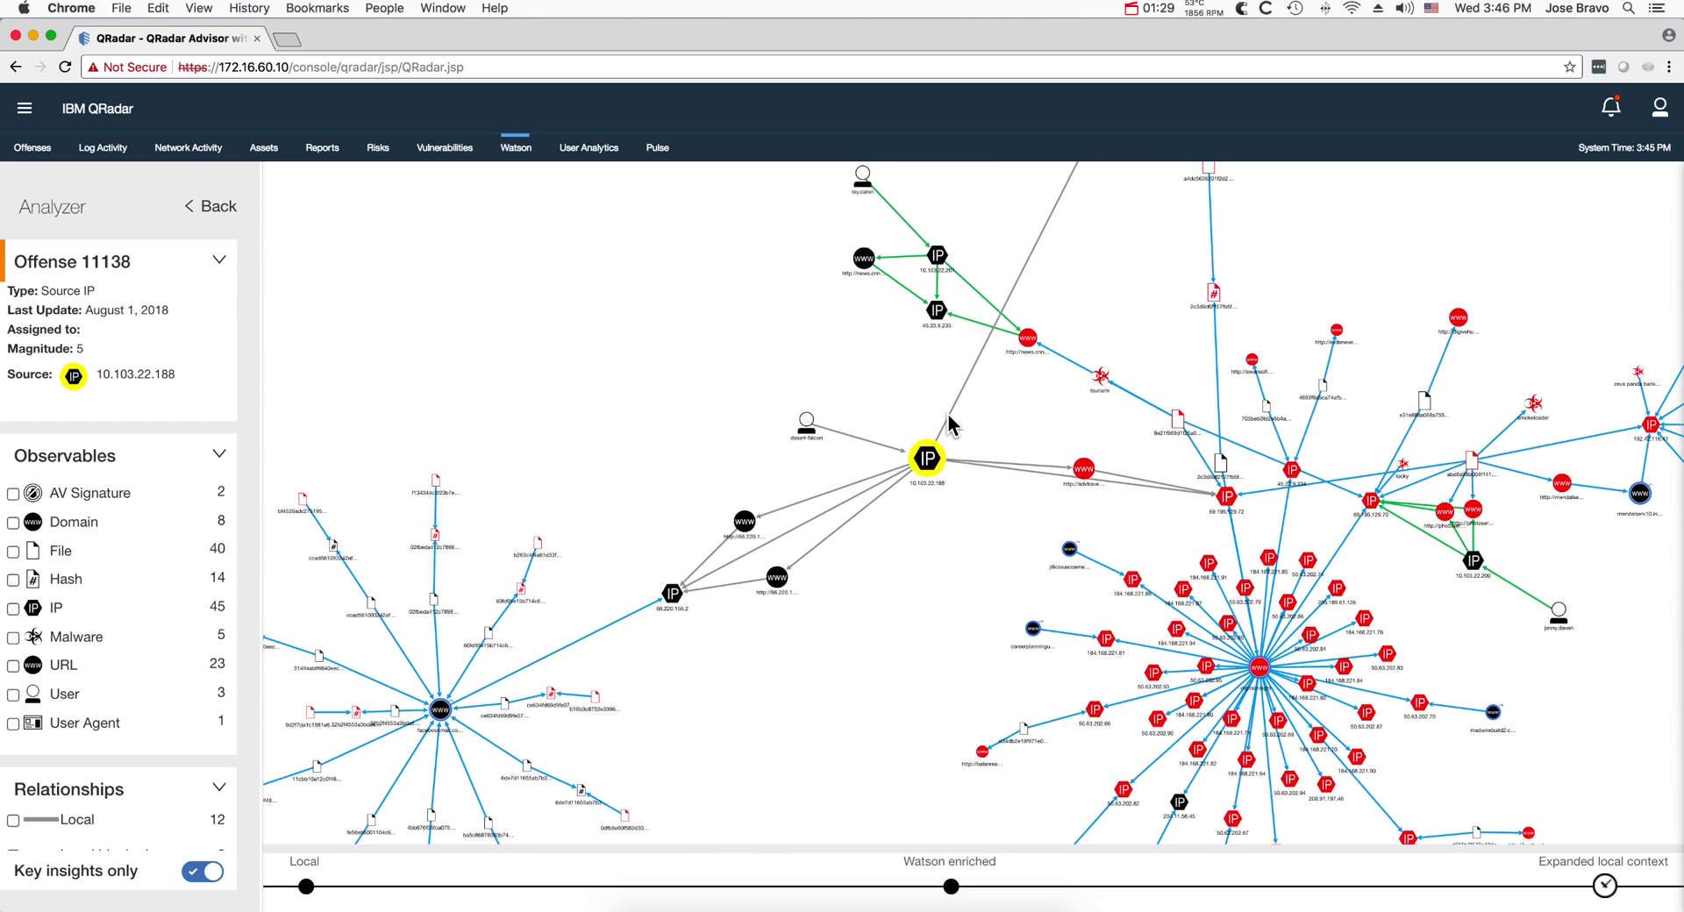
scroll(947, 413, "down", 3)
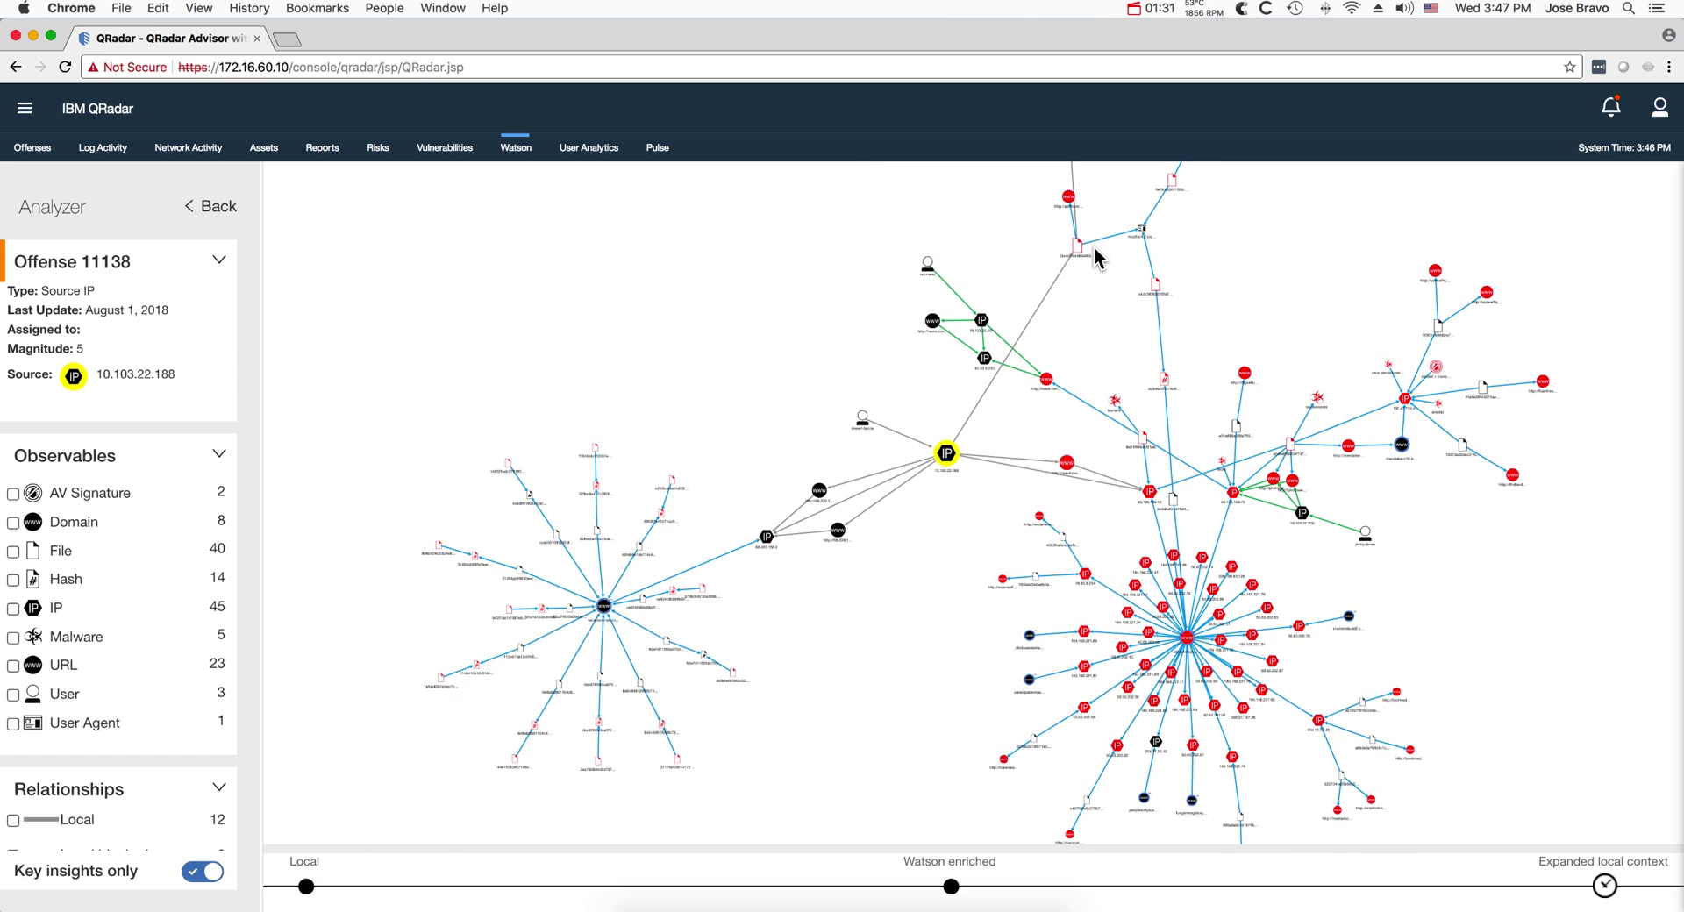
scroll(1084, 268, "up", 3)
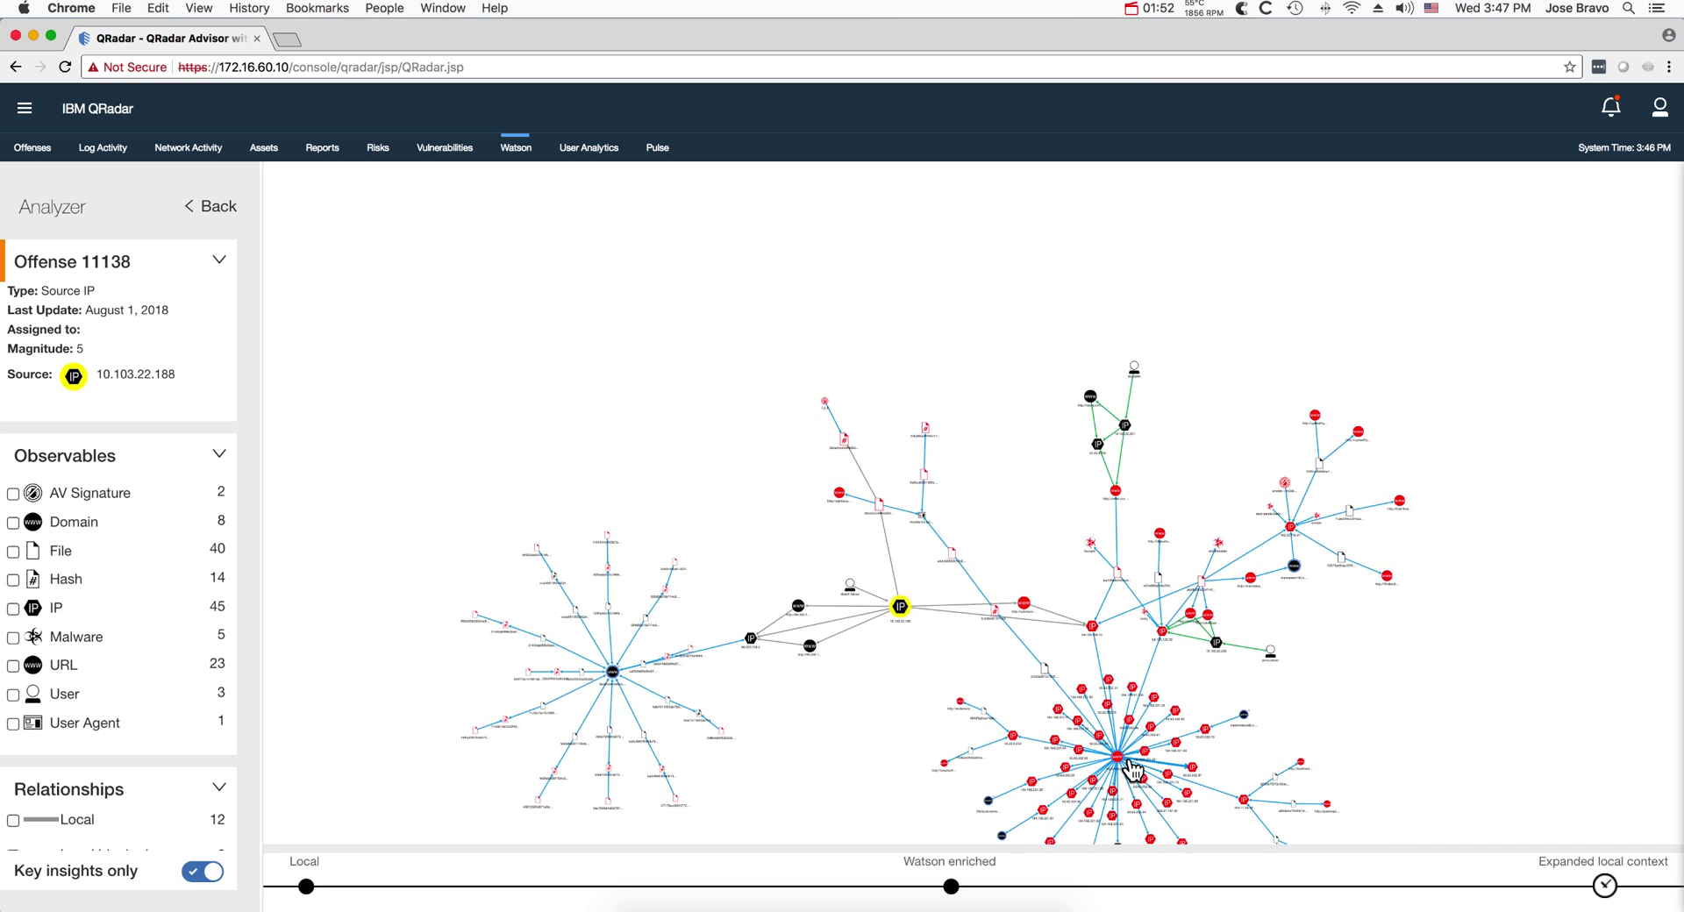
scroll(582, 701, "up", 5)
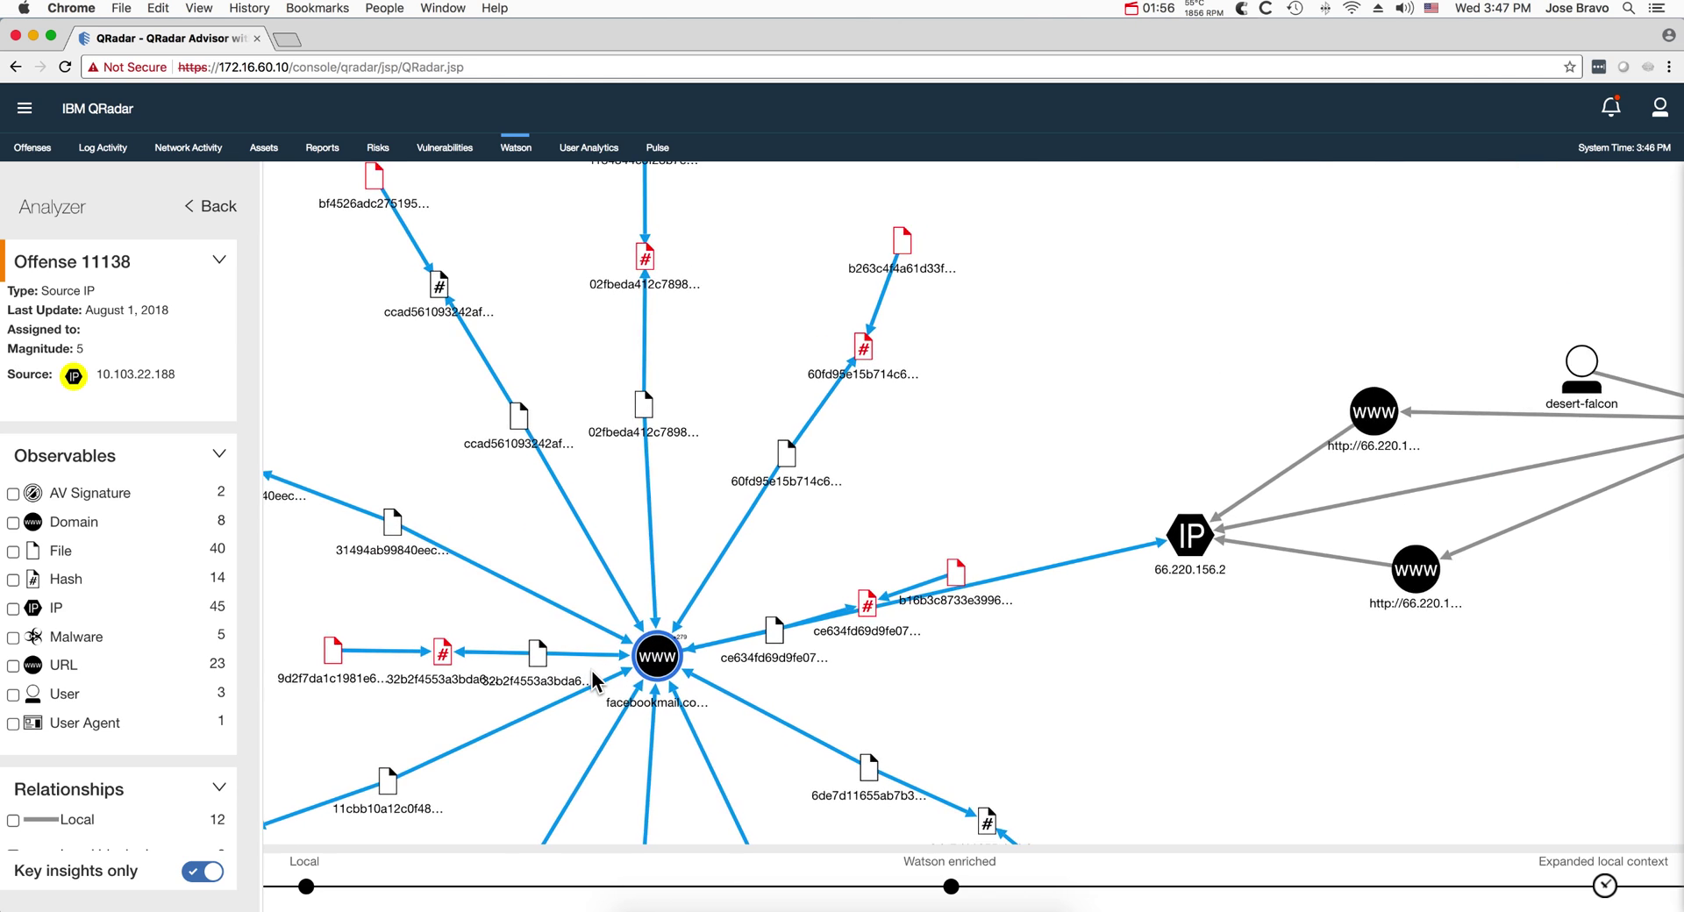
scroll(592, 670, "down", 2)
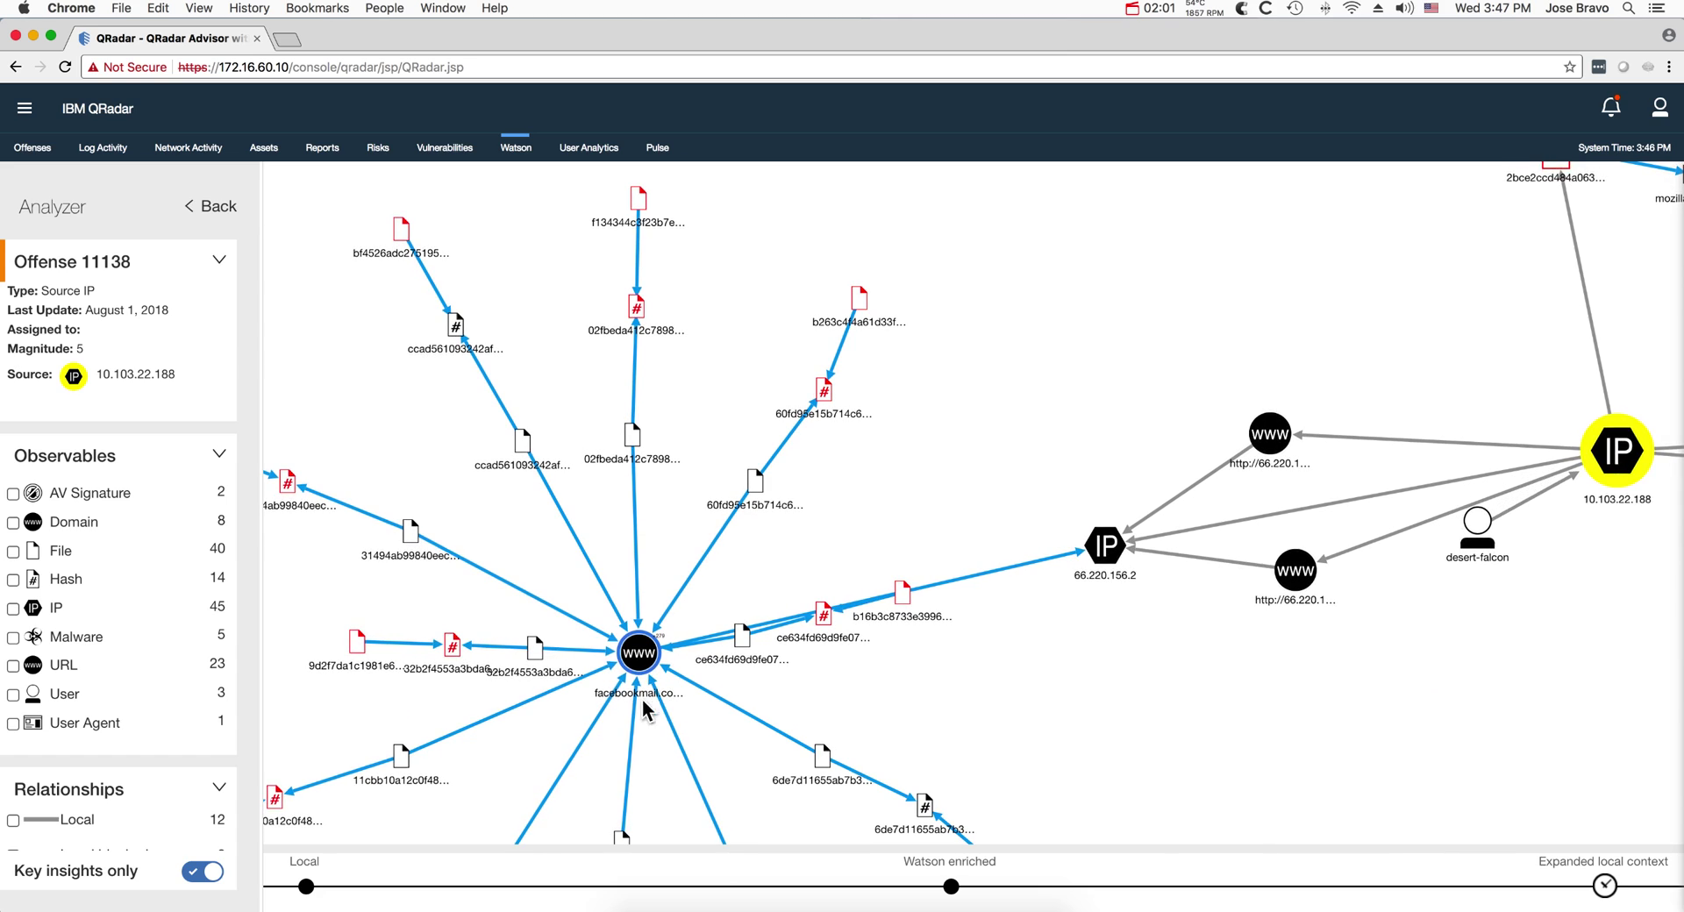
scroll(601, 562, "down", 3)
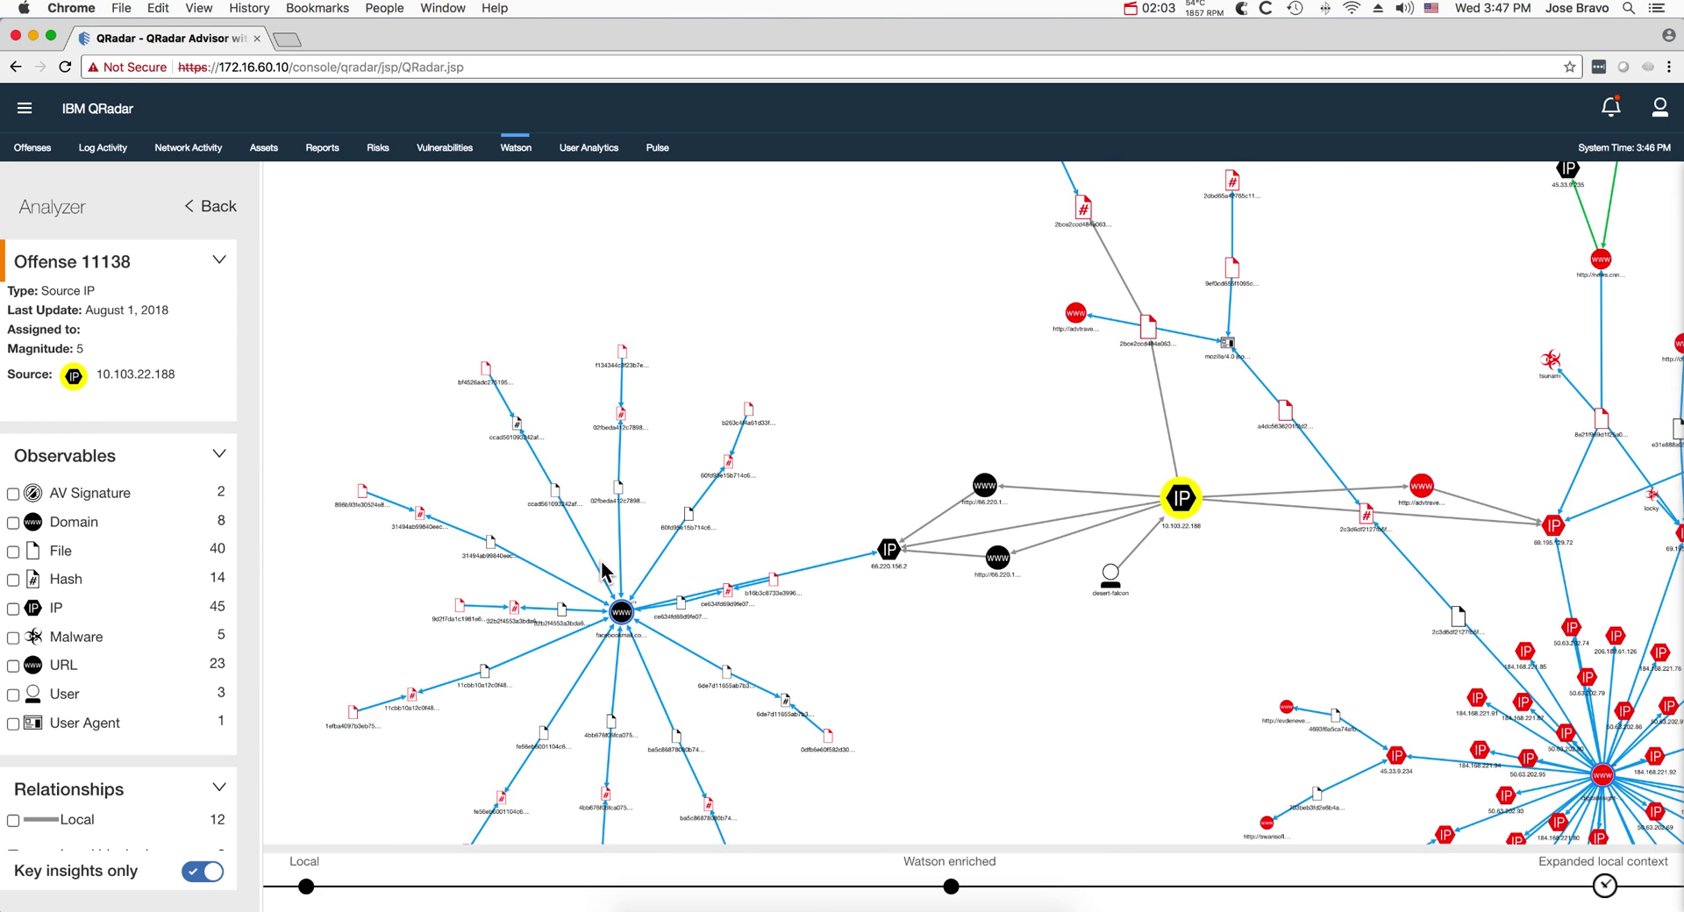
scroll(601, 564, "down", 5)
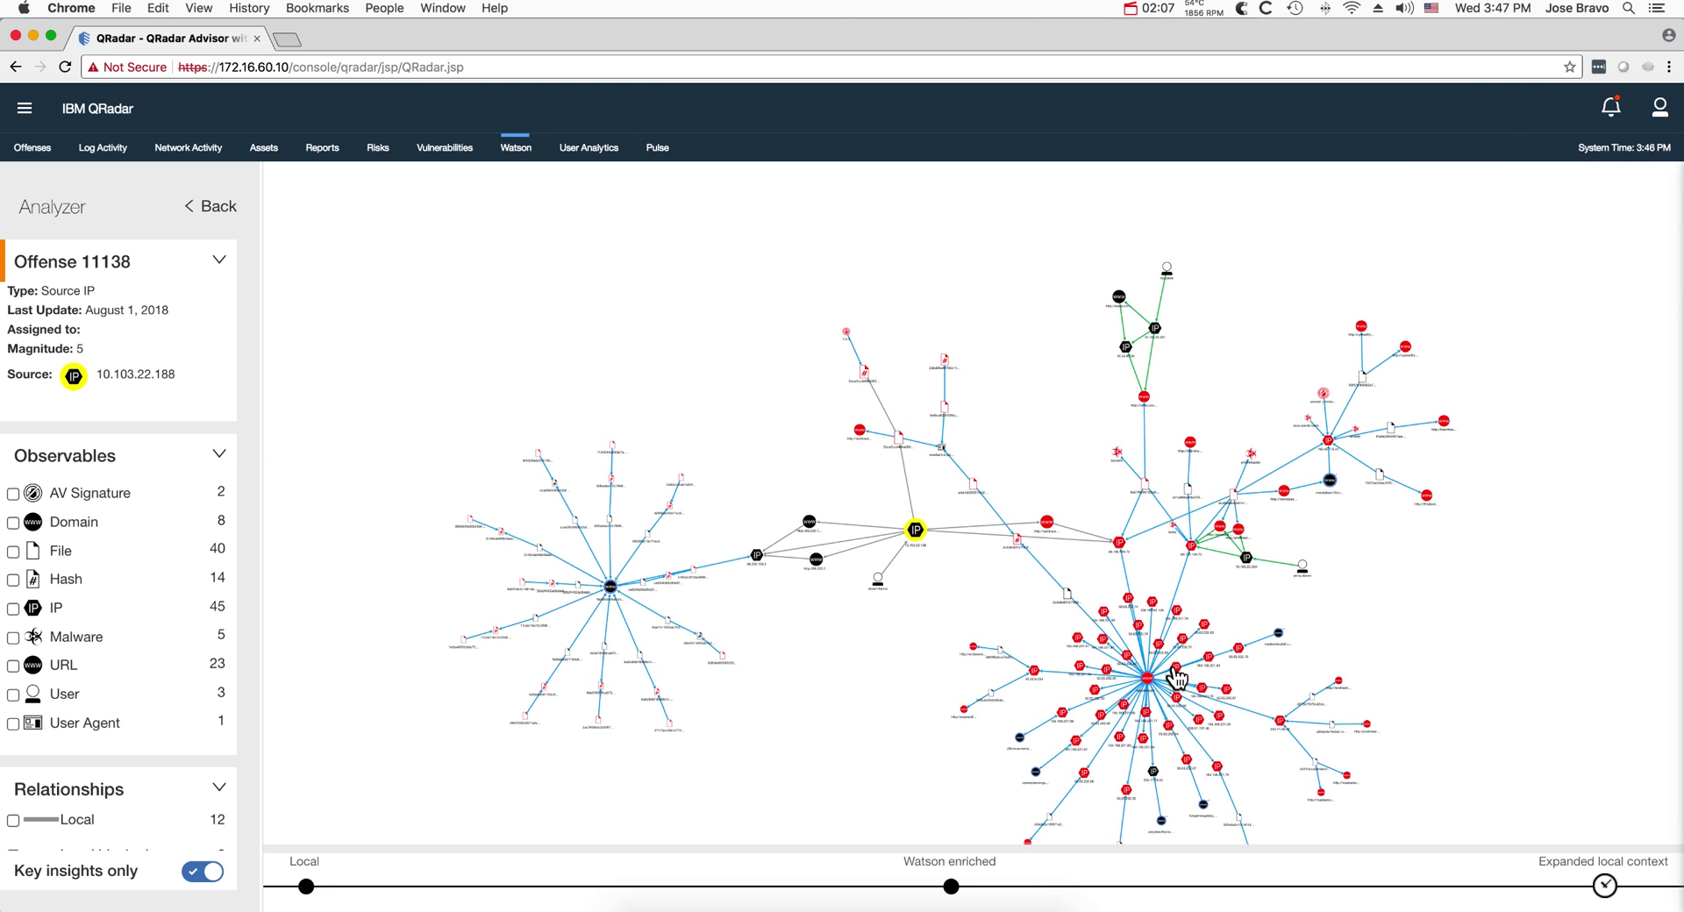
scroll(1172, 660, "up", 5)
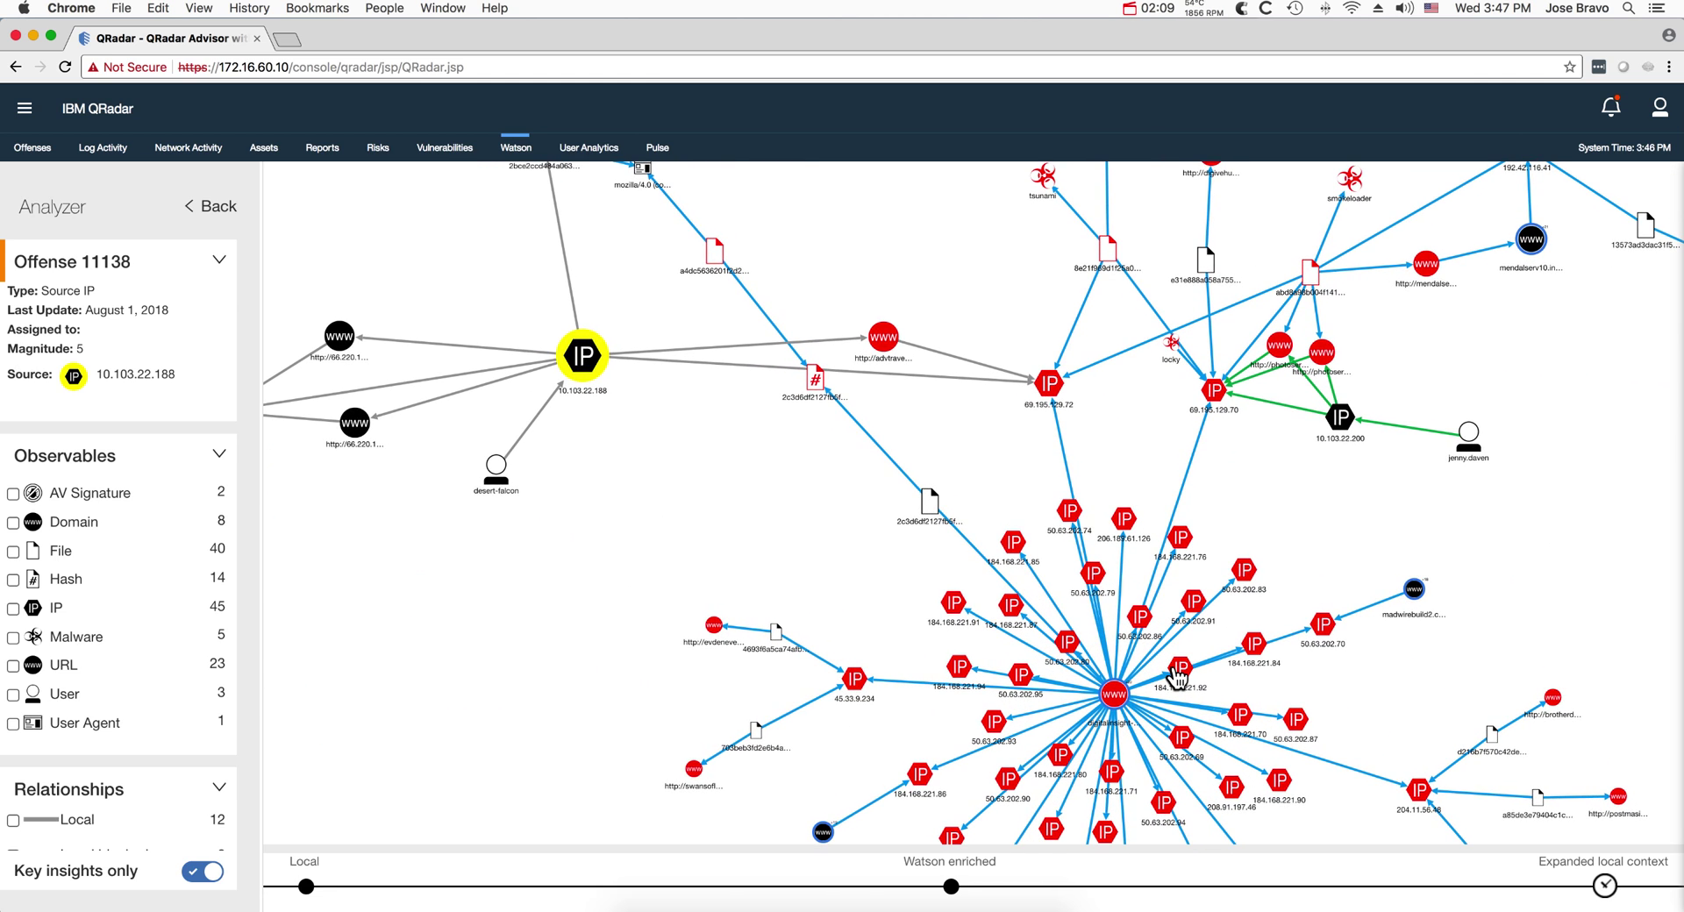
scroll(1177, 677, "down", 2)
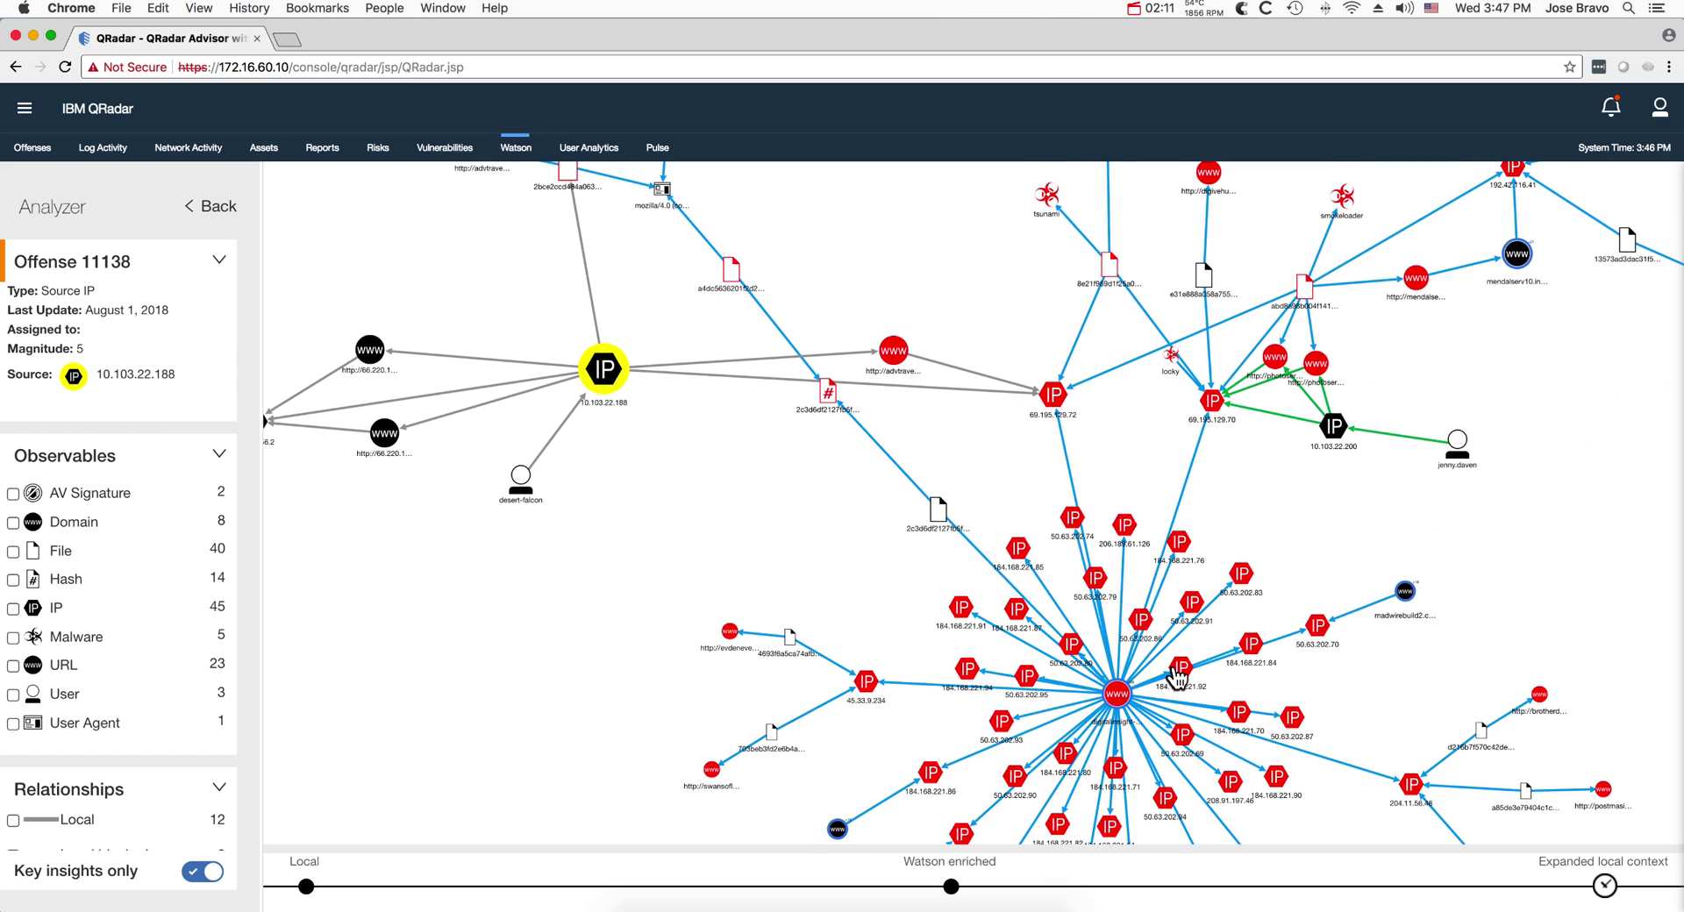
scroll(1176, 676, "down", 3)
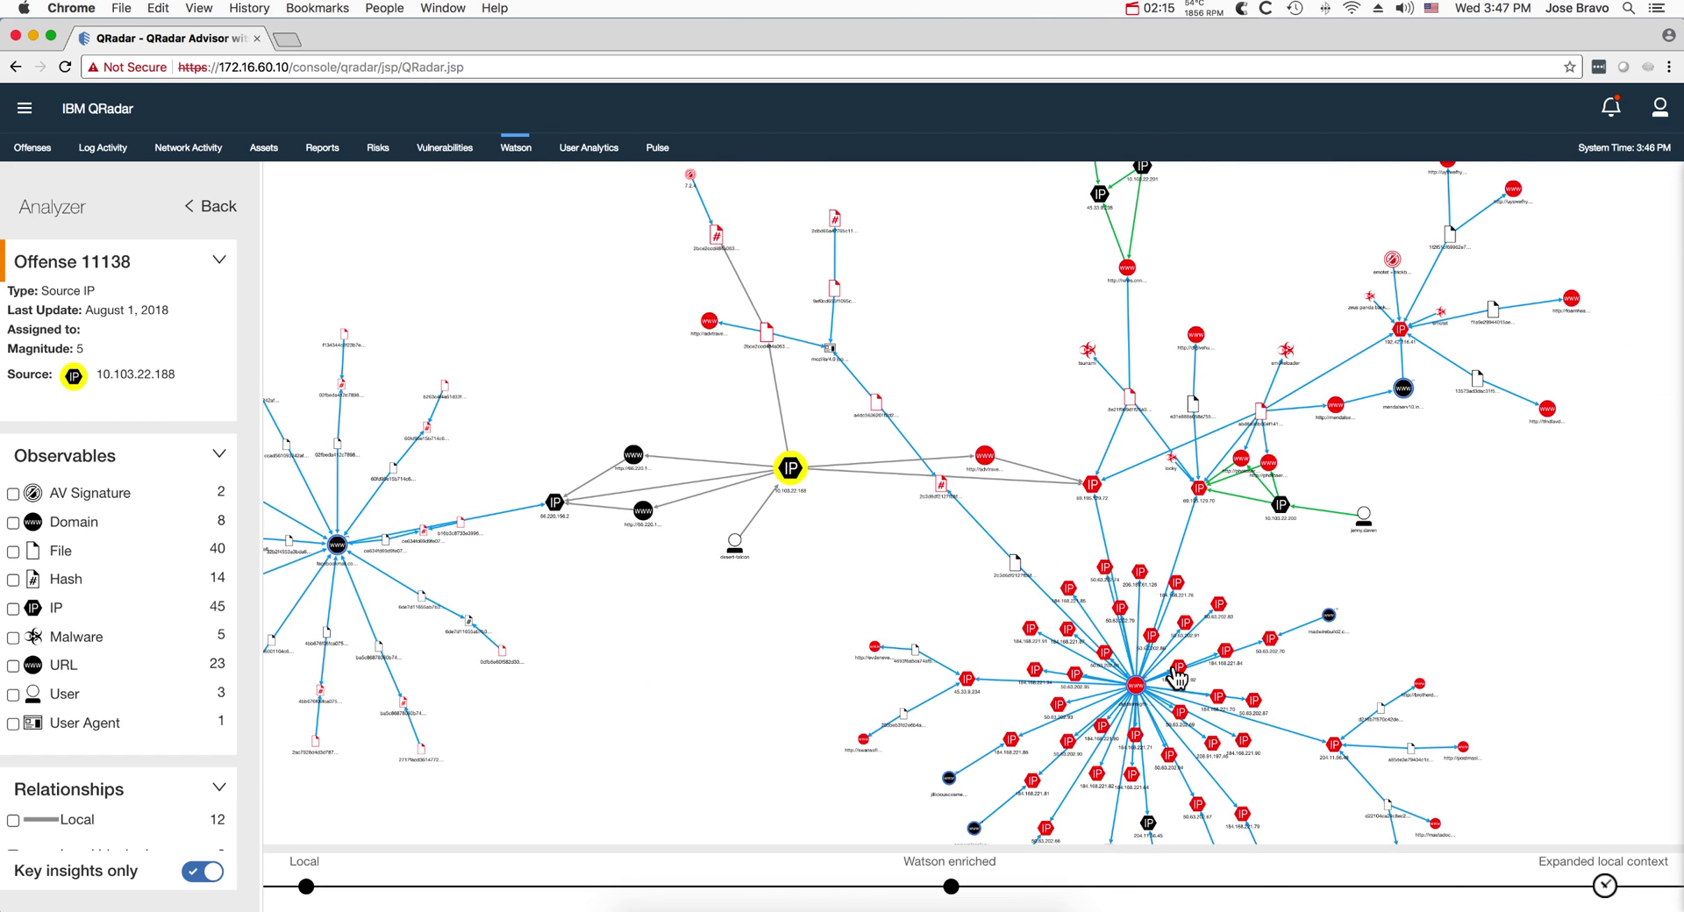
scroll(1167, 494, "up", 3)
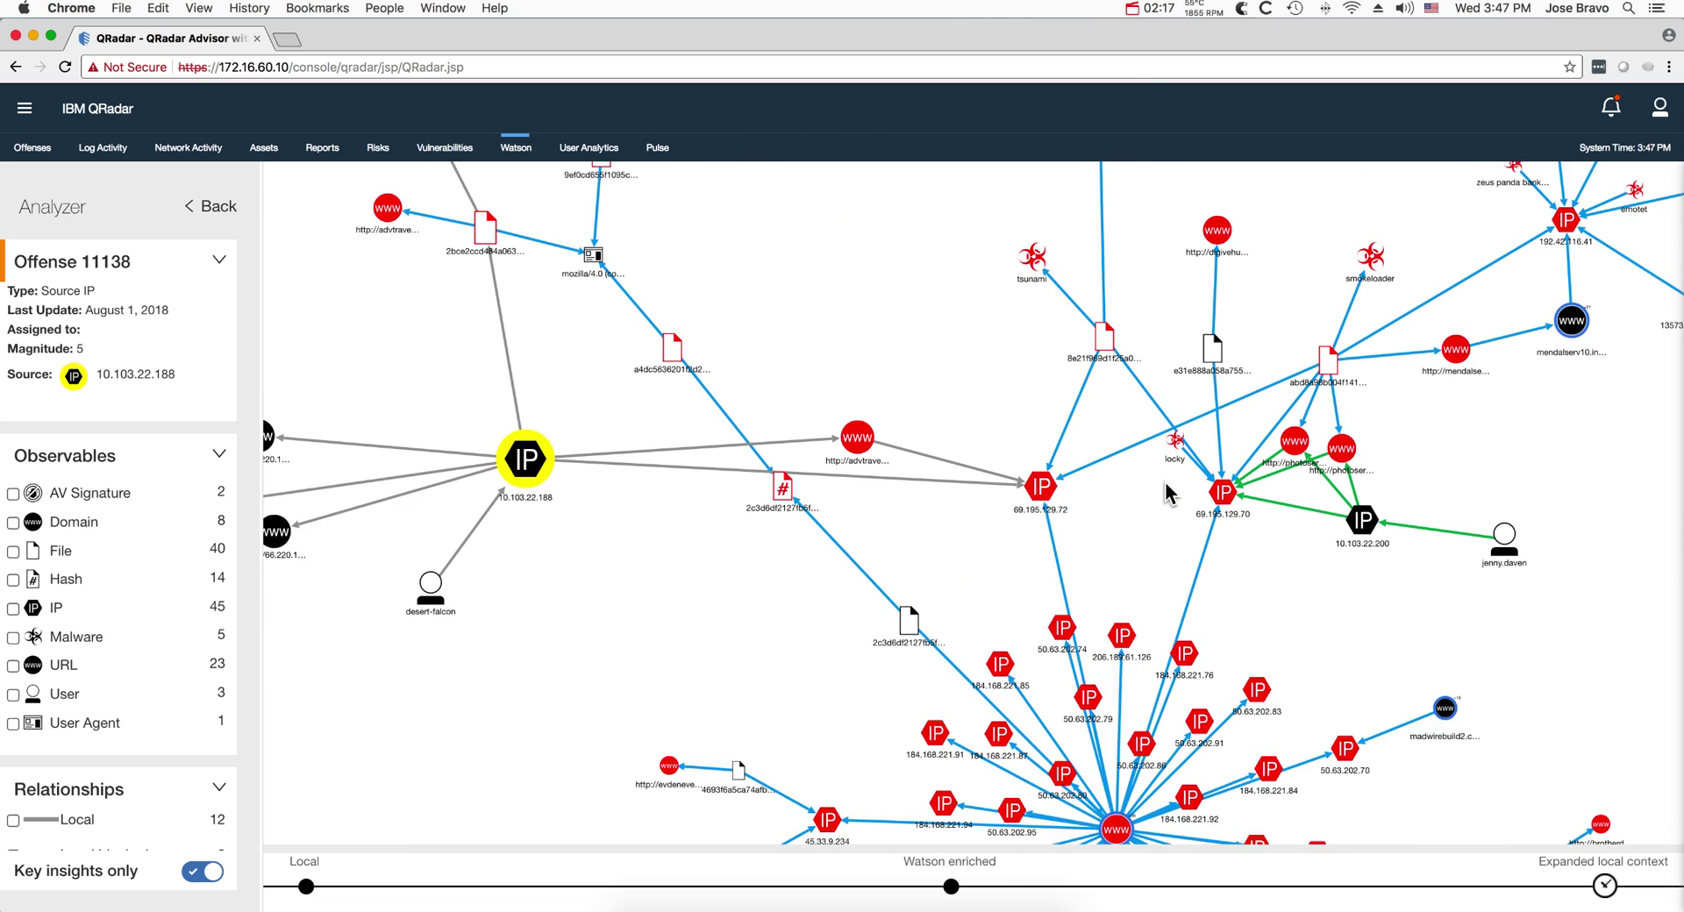
scroll(1166, 494, "down", 3)
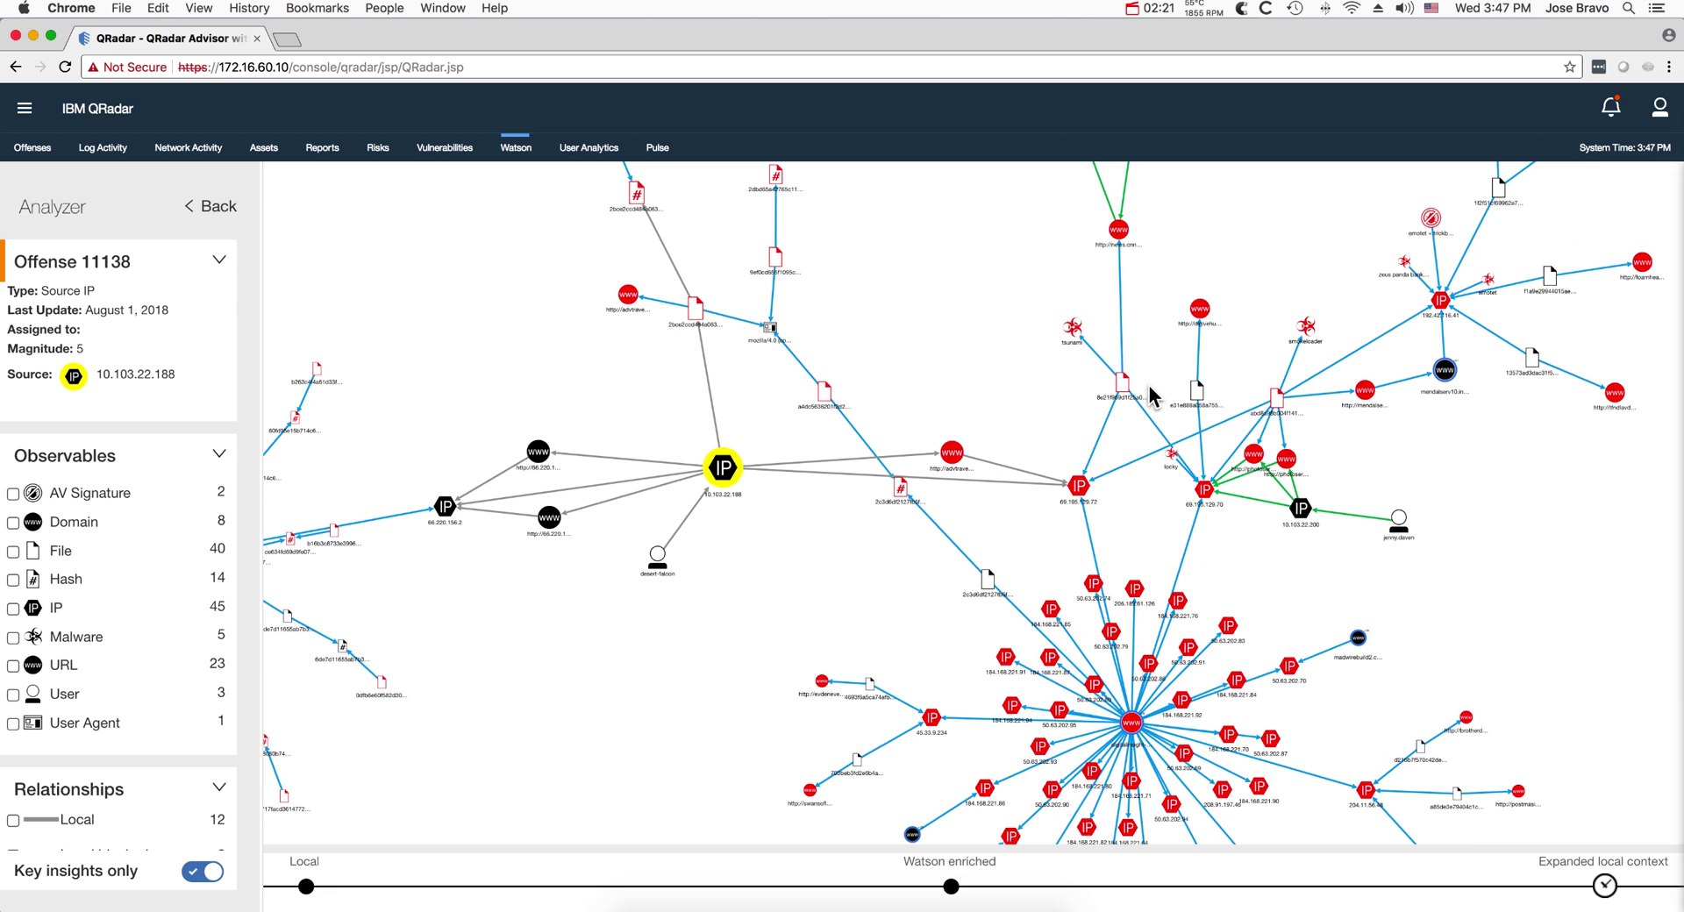
scroll(1197, 372, "up", 2)
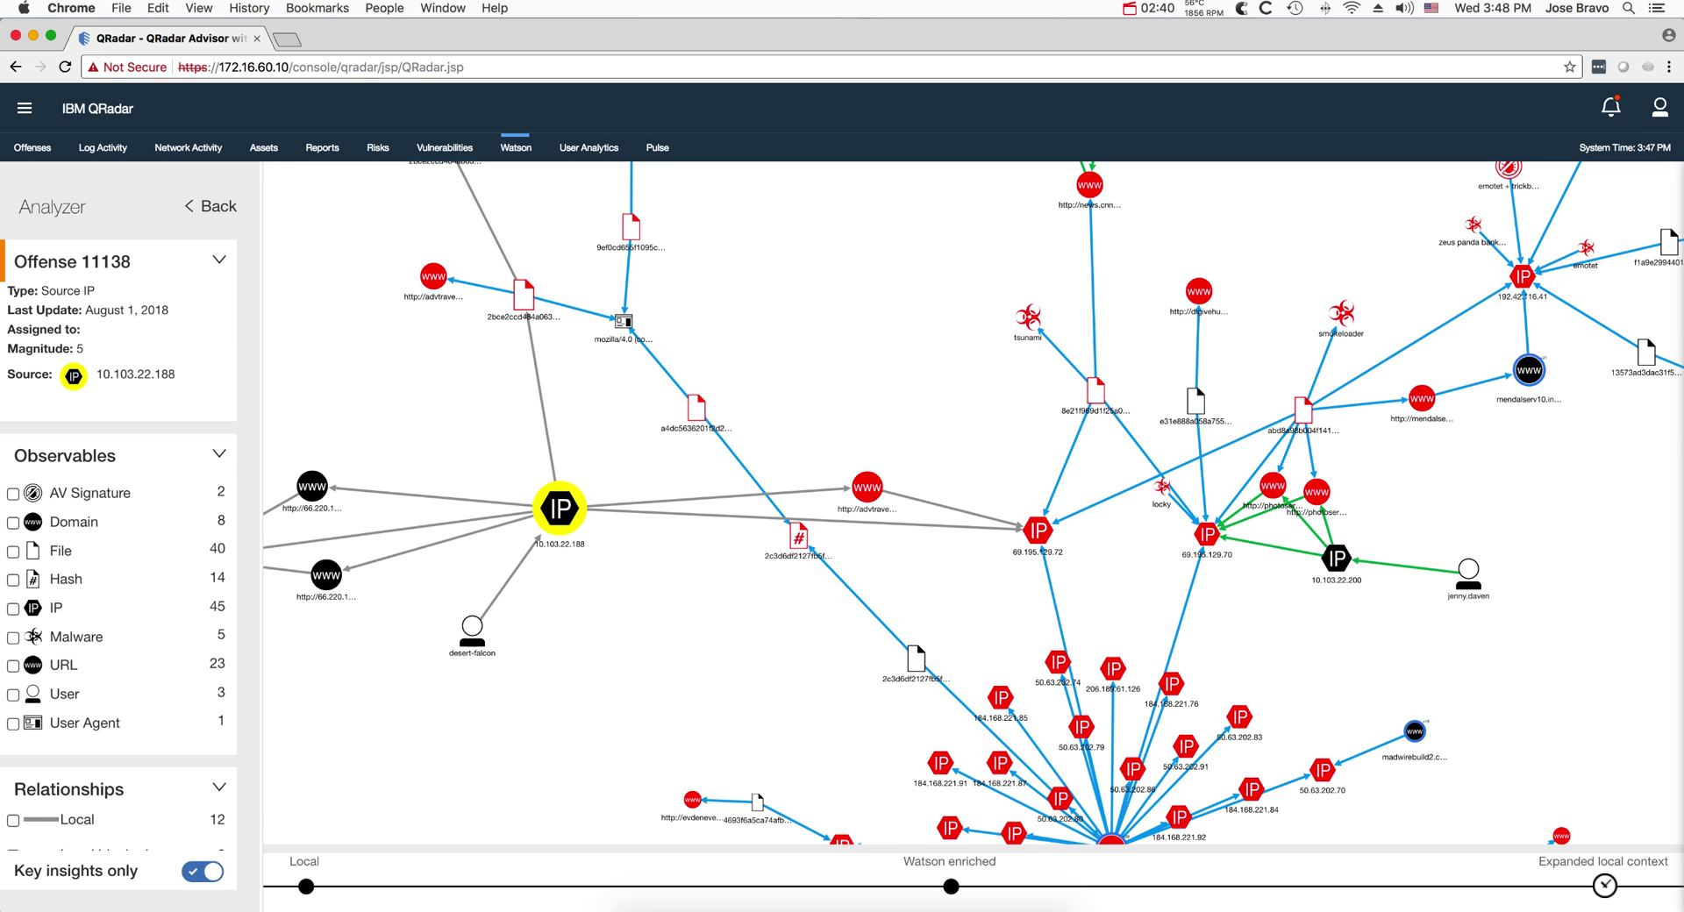
Expand the reference set export options and zoom in around the yellow source IP node
scroll(149, 702, "down", 4)
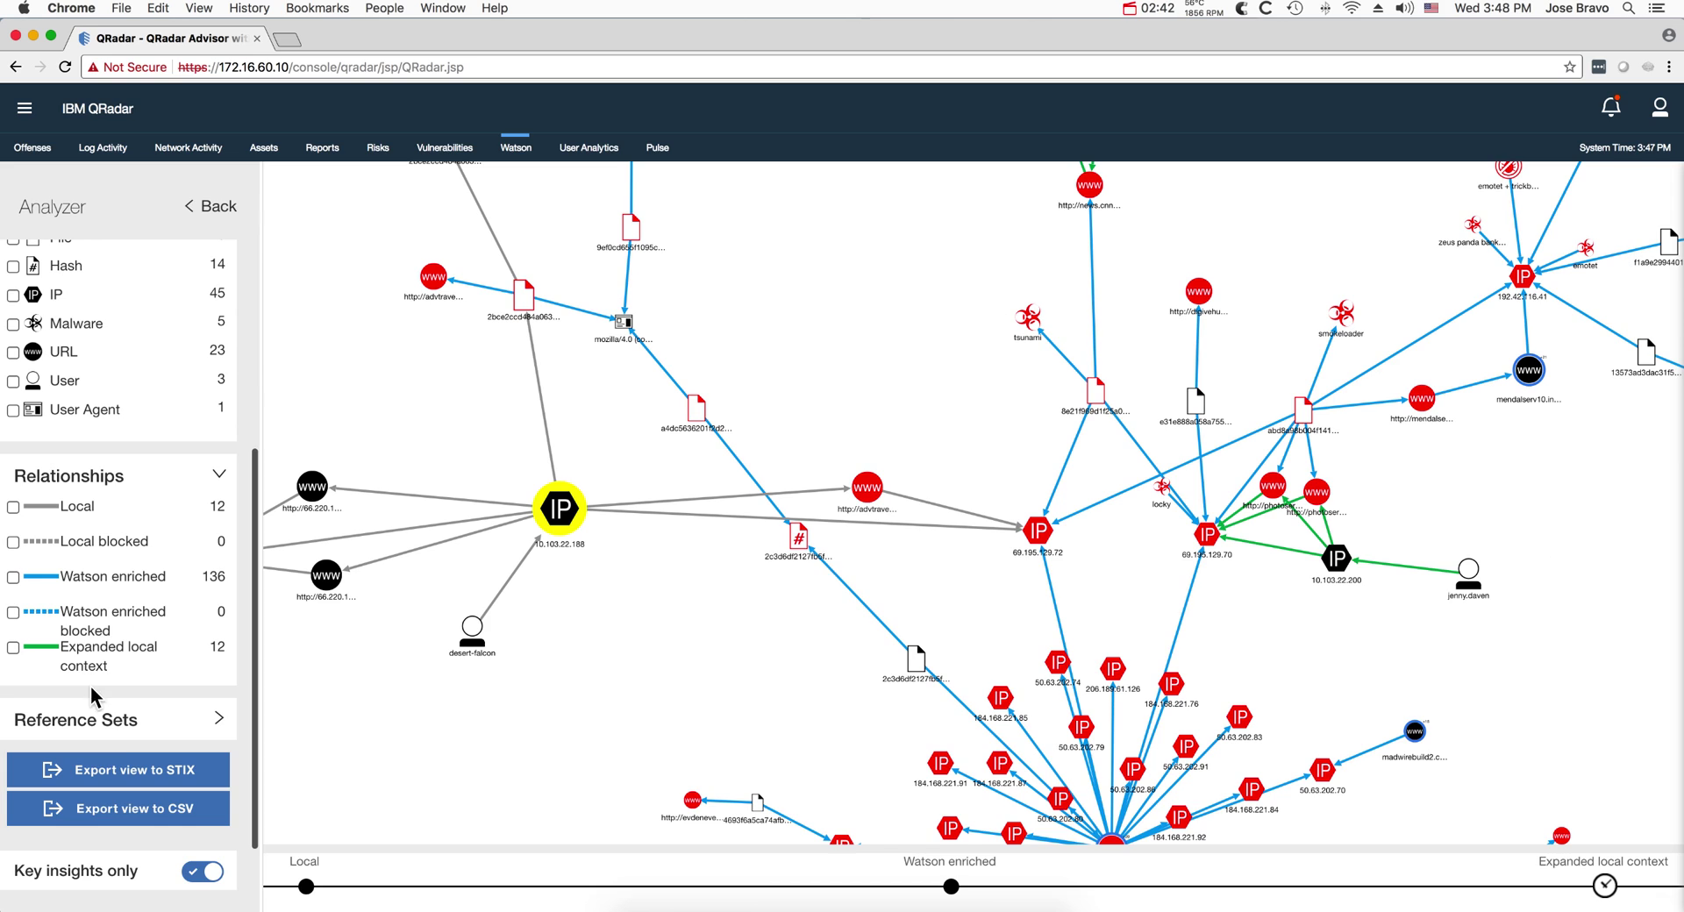
left_click(141, 735)
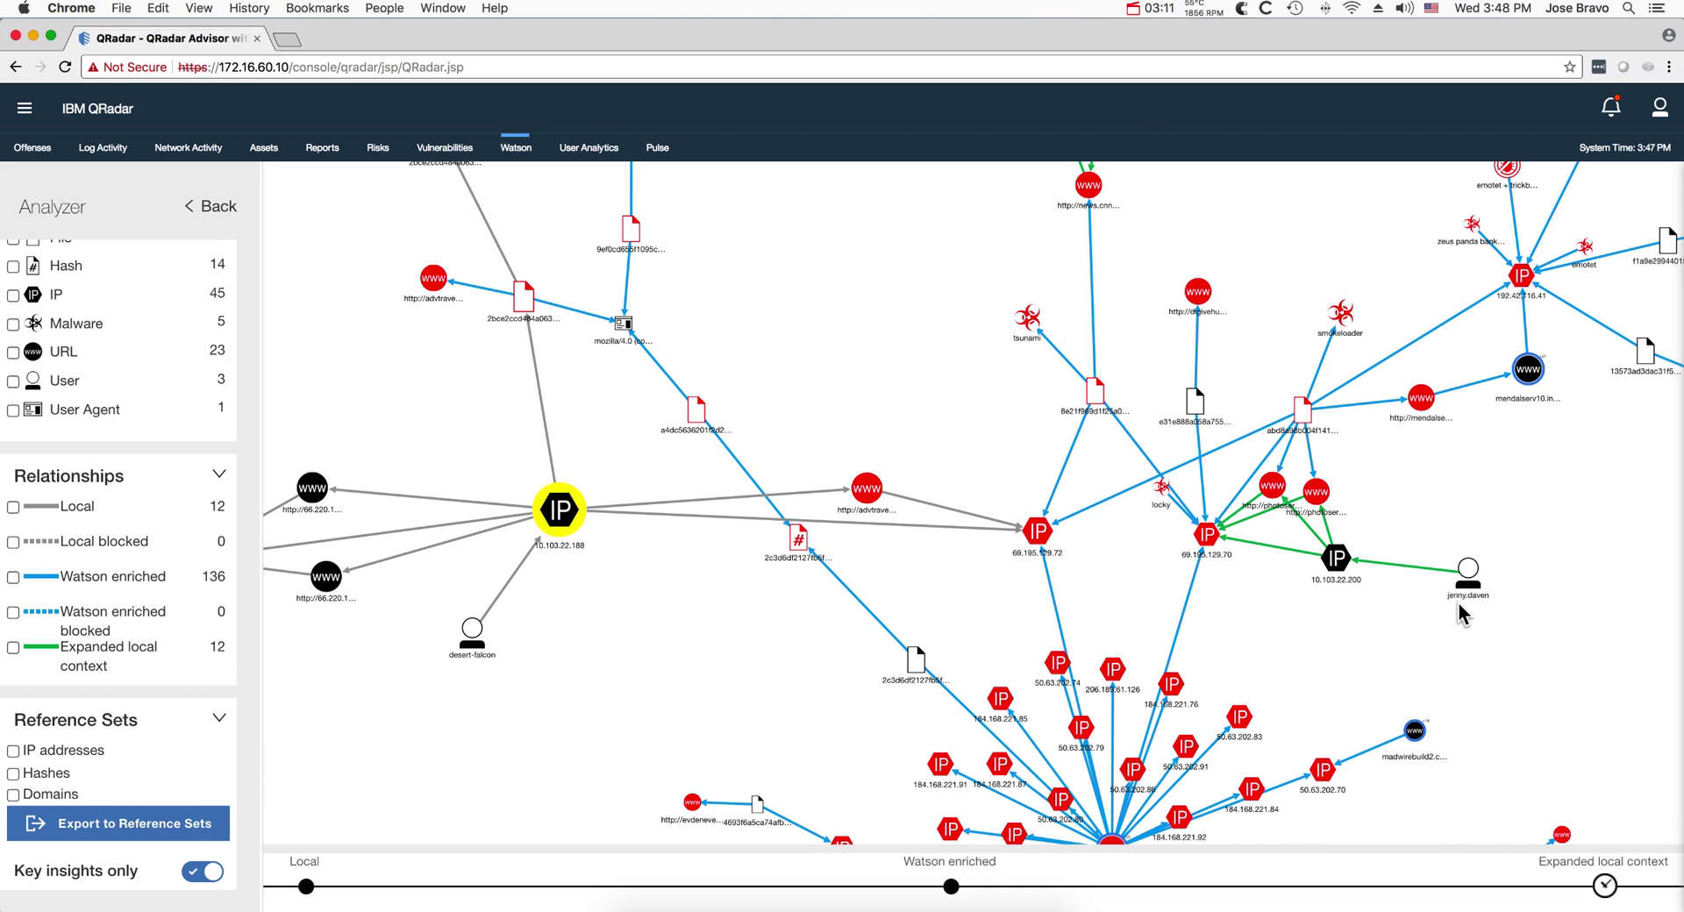
scroll(1457, 602, "up", 5)
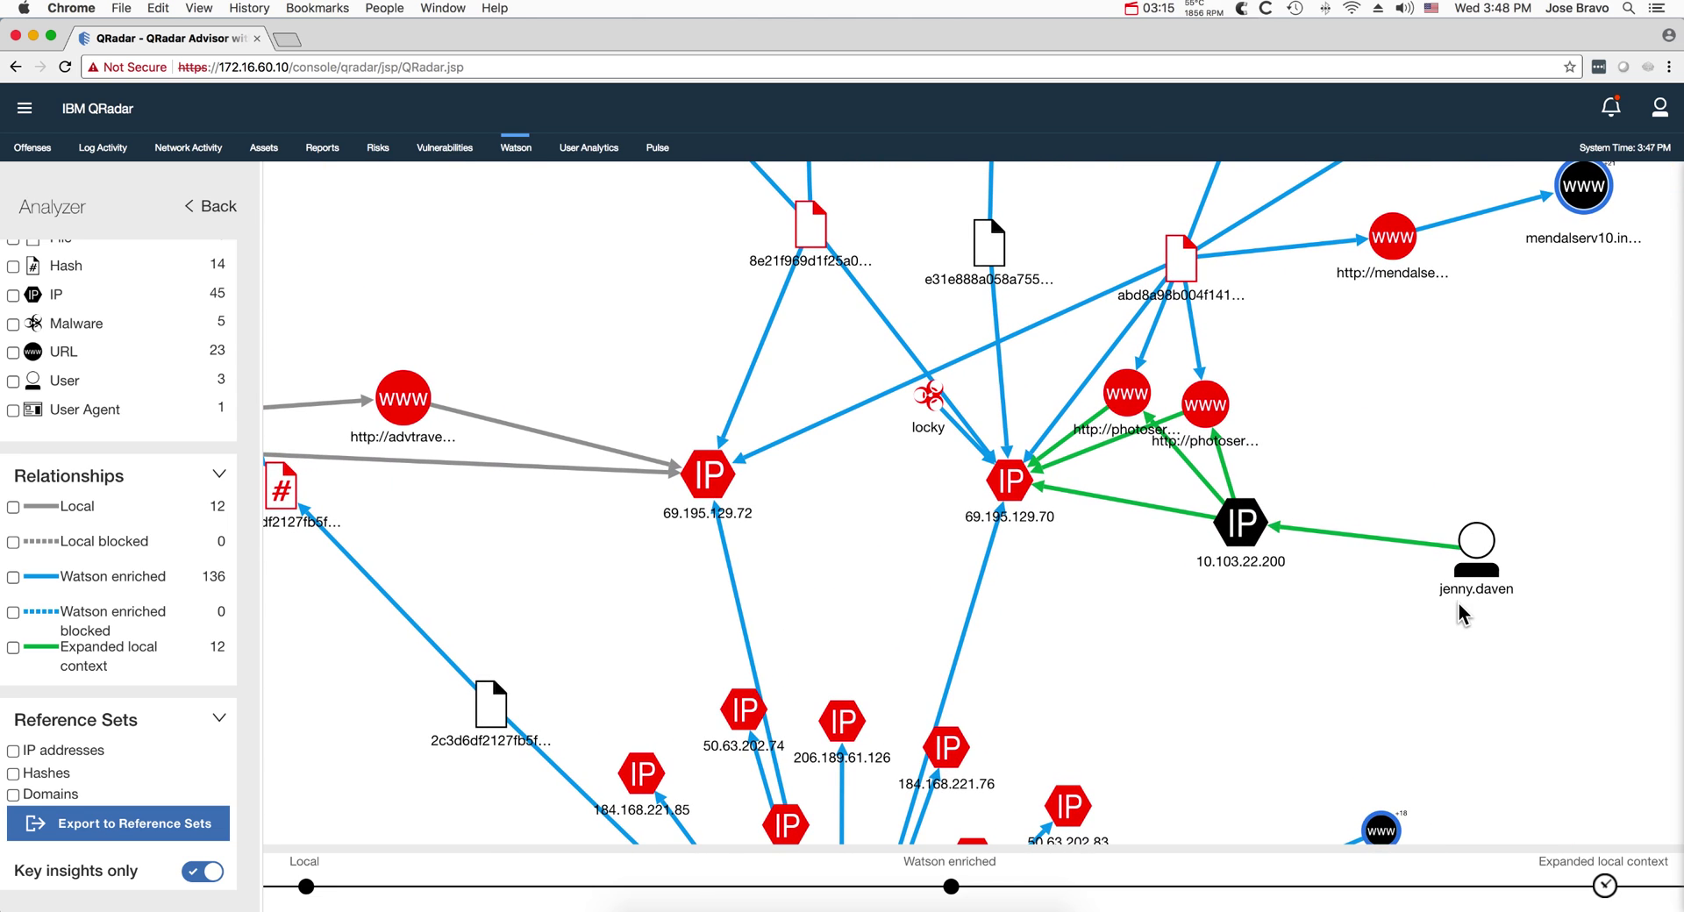
scroll(1459, 603, "down", 10)
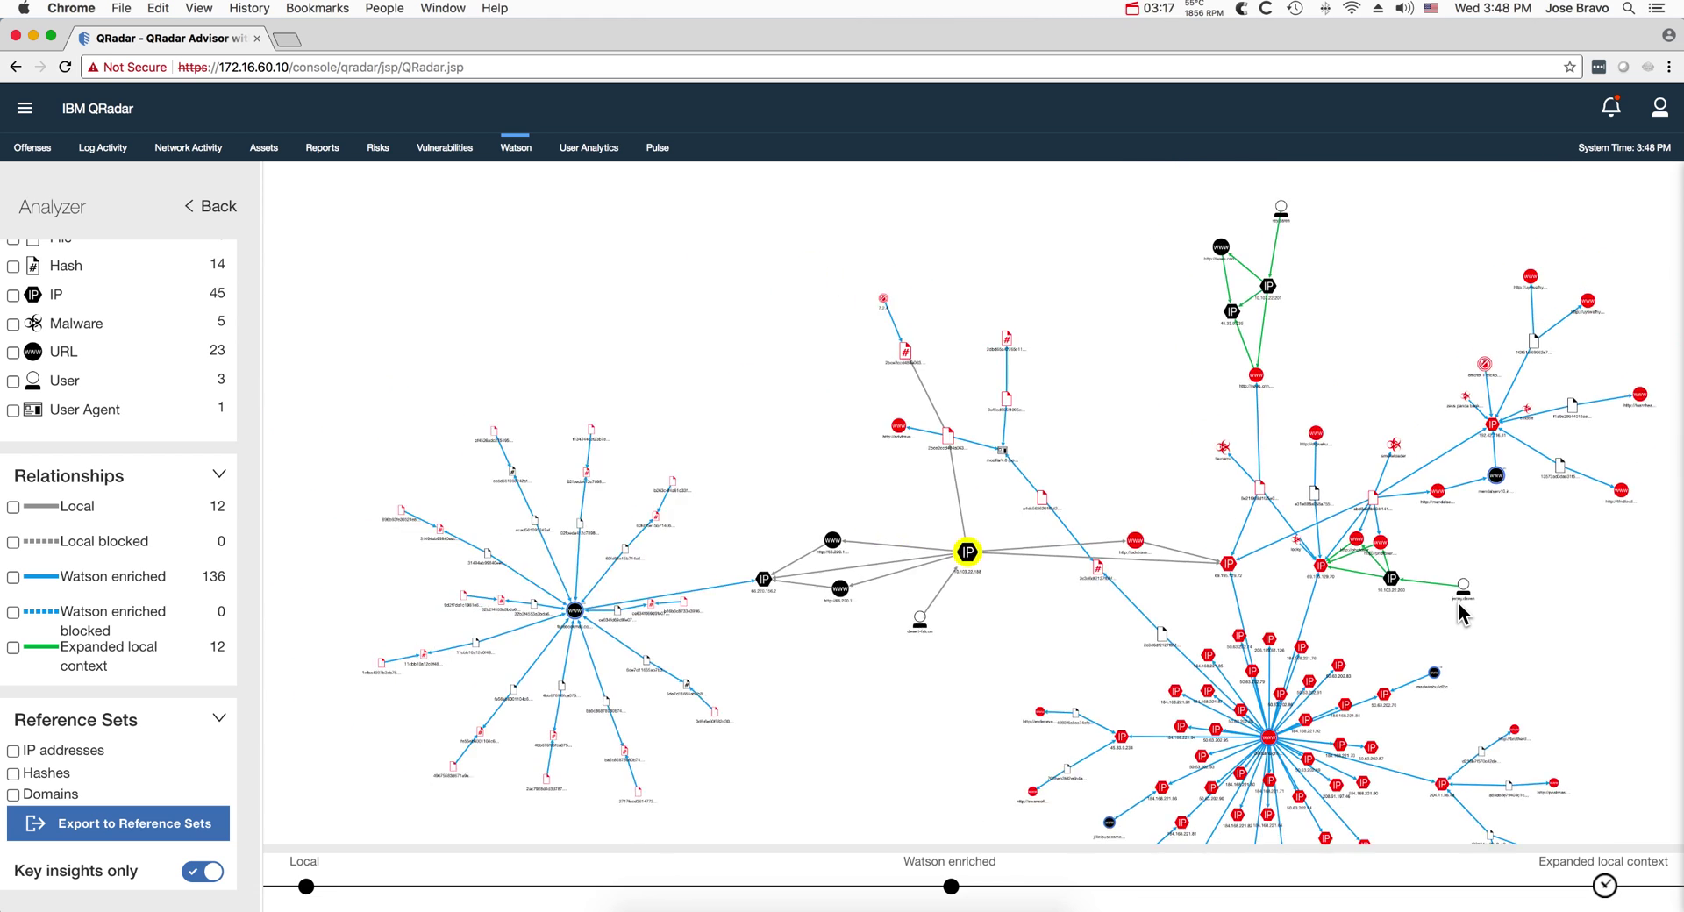
scroll(1461, 614, "down", 3)
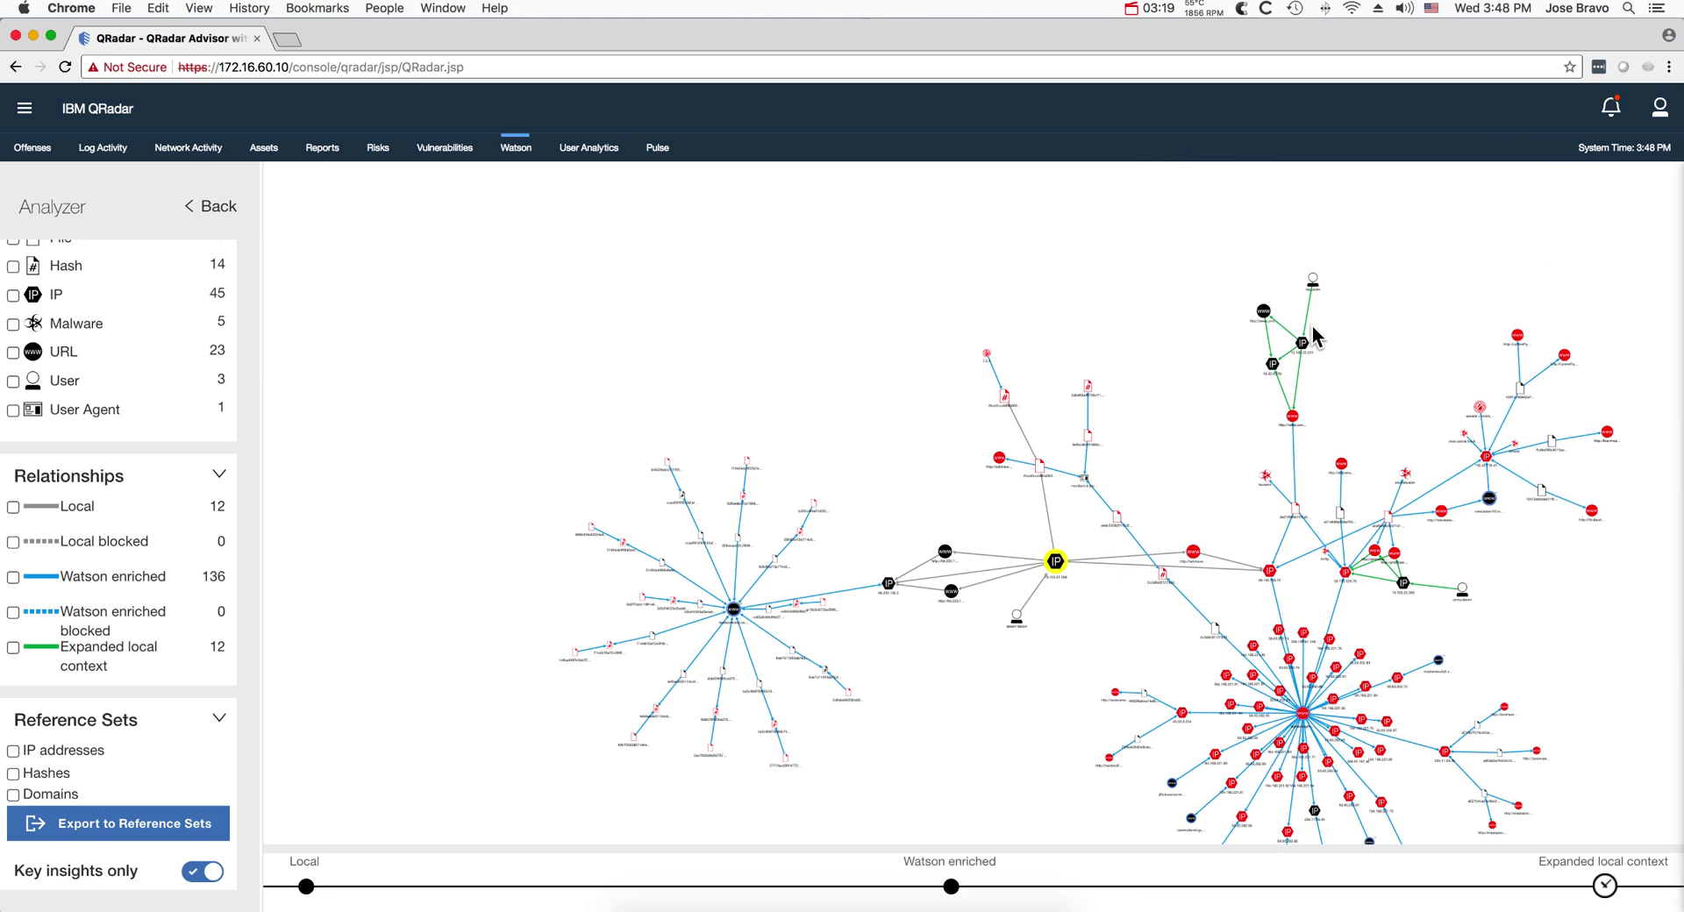
scroll(1312, 326, "up", 5)
scroll(1312, 333, "down", 8)
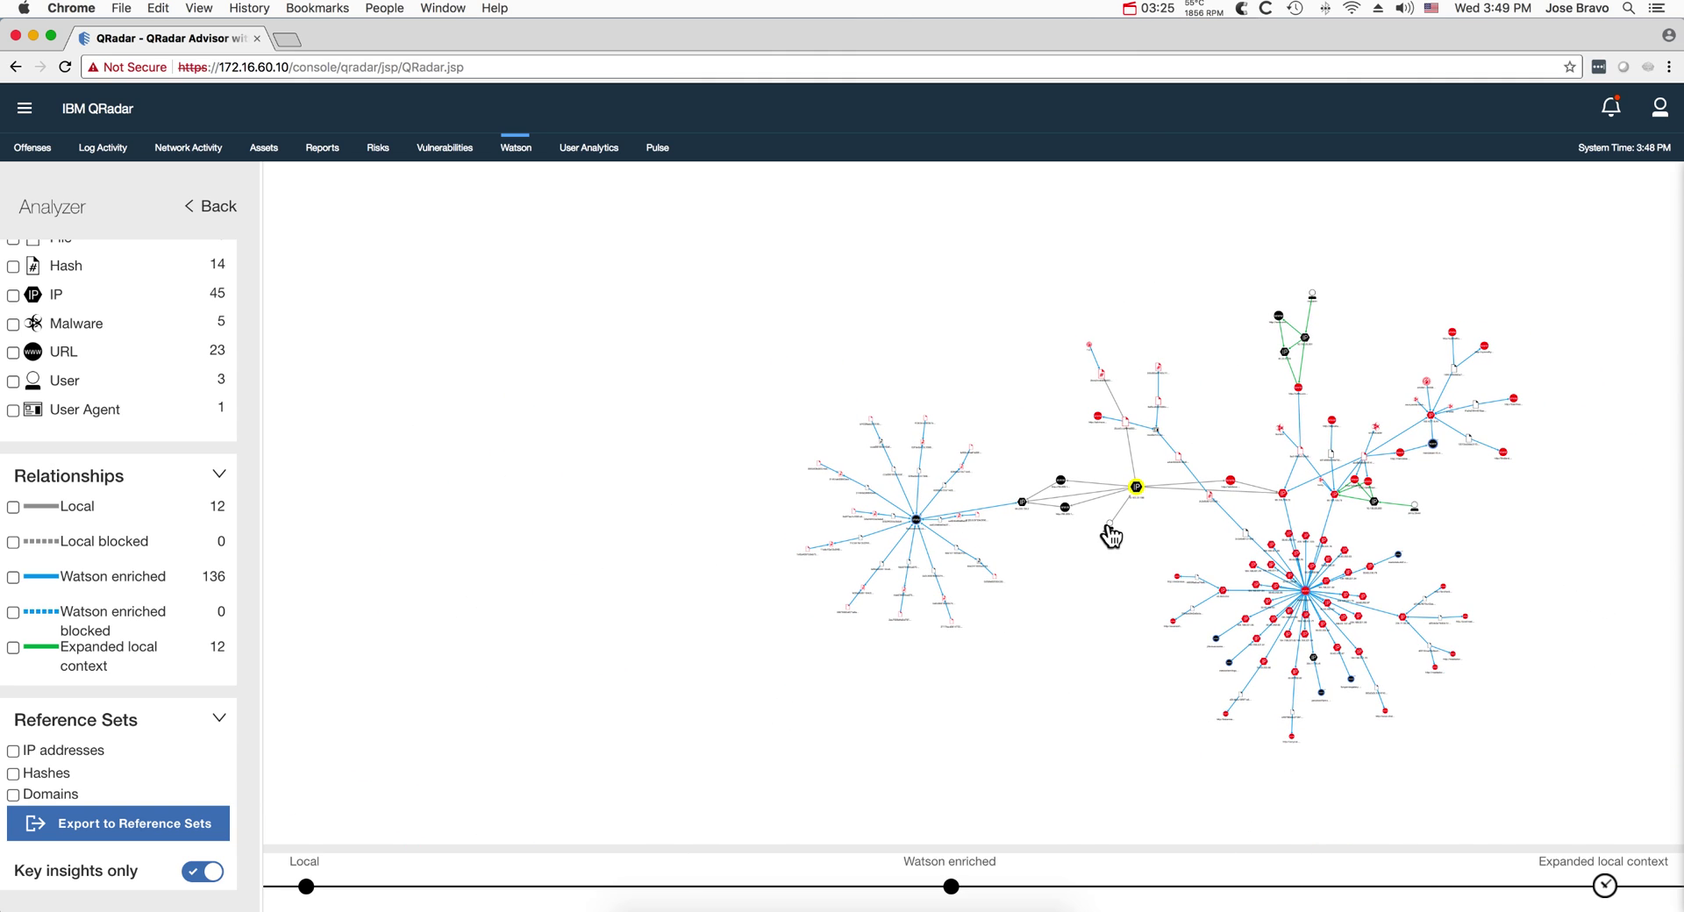
scroll(1110, 530, "up", 5)
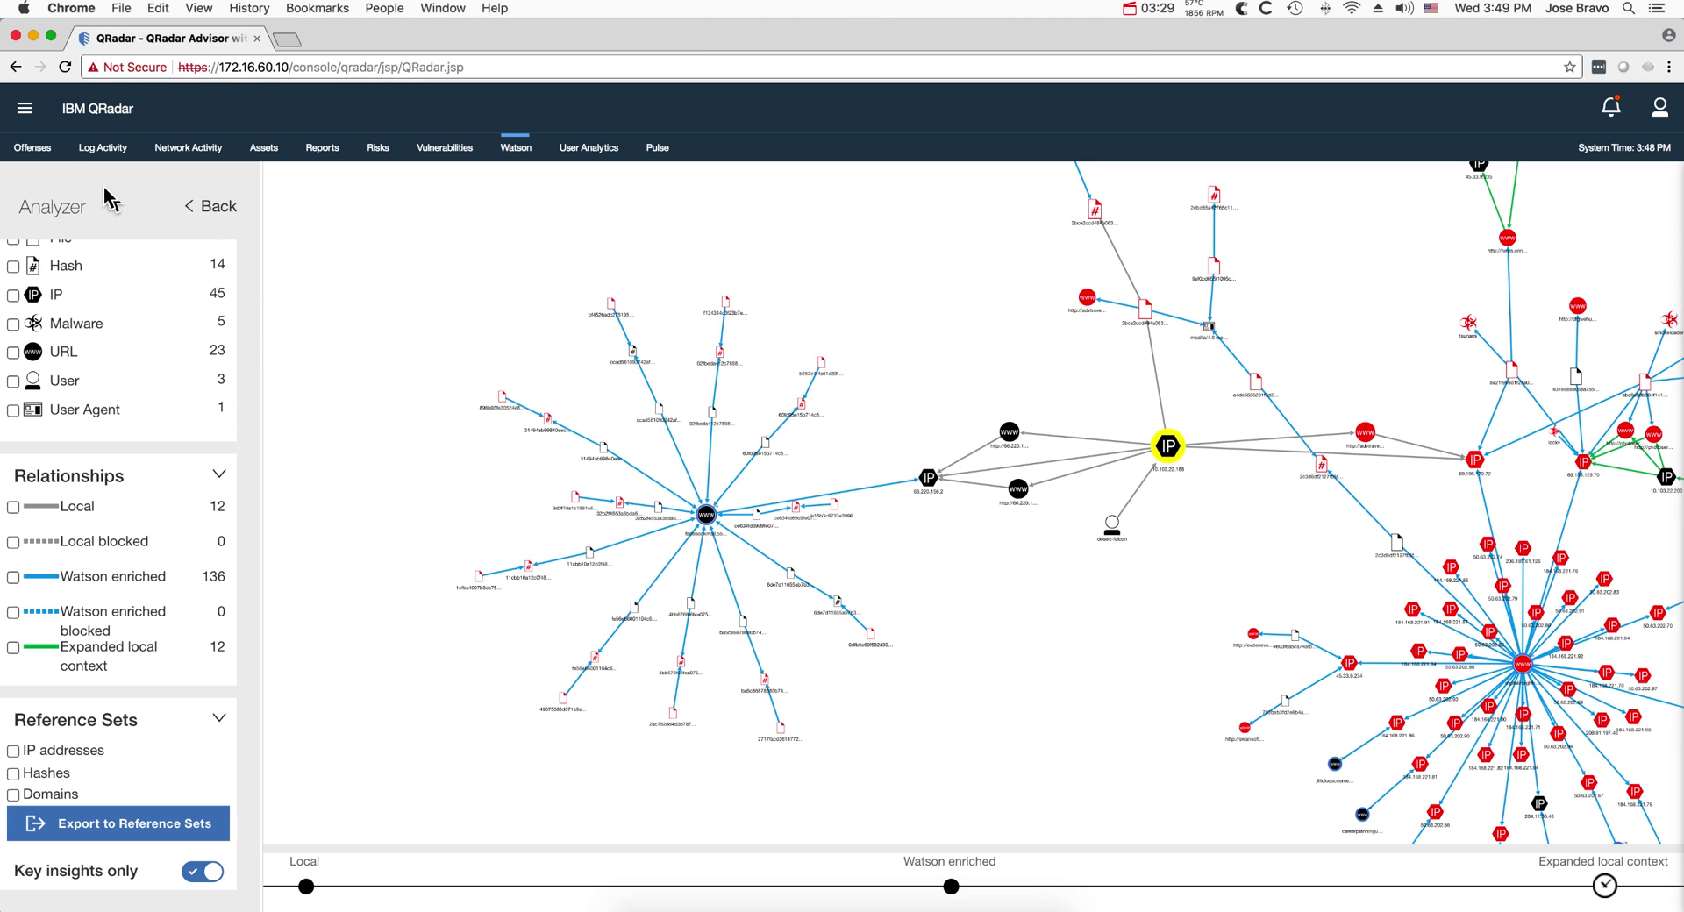
Go to Admin and open the QRadar Advisor With Watson Configuration window
left_click(26, 111)
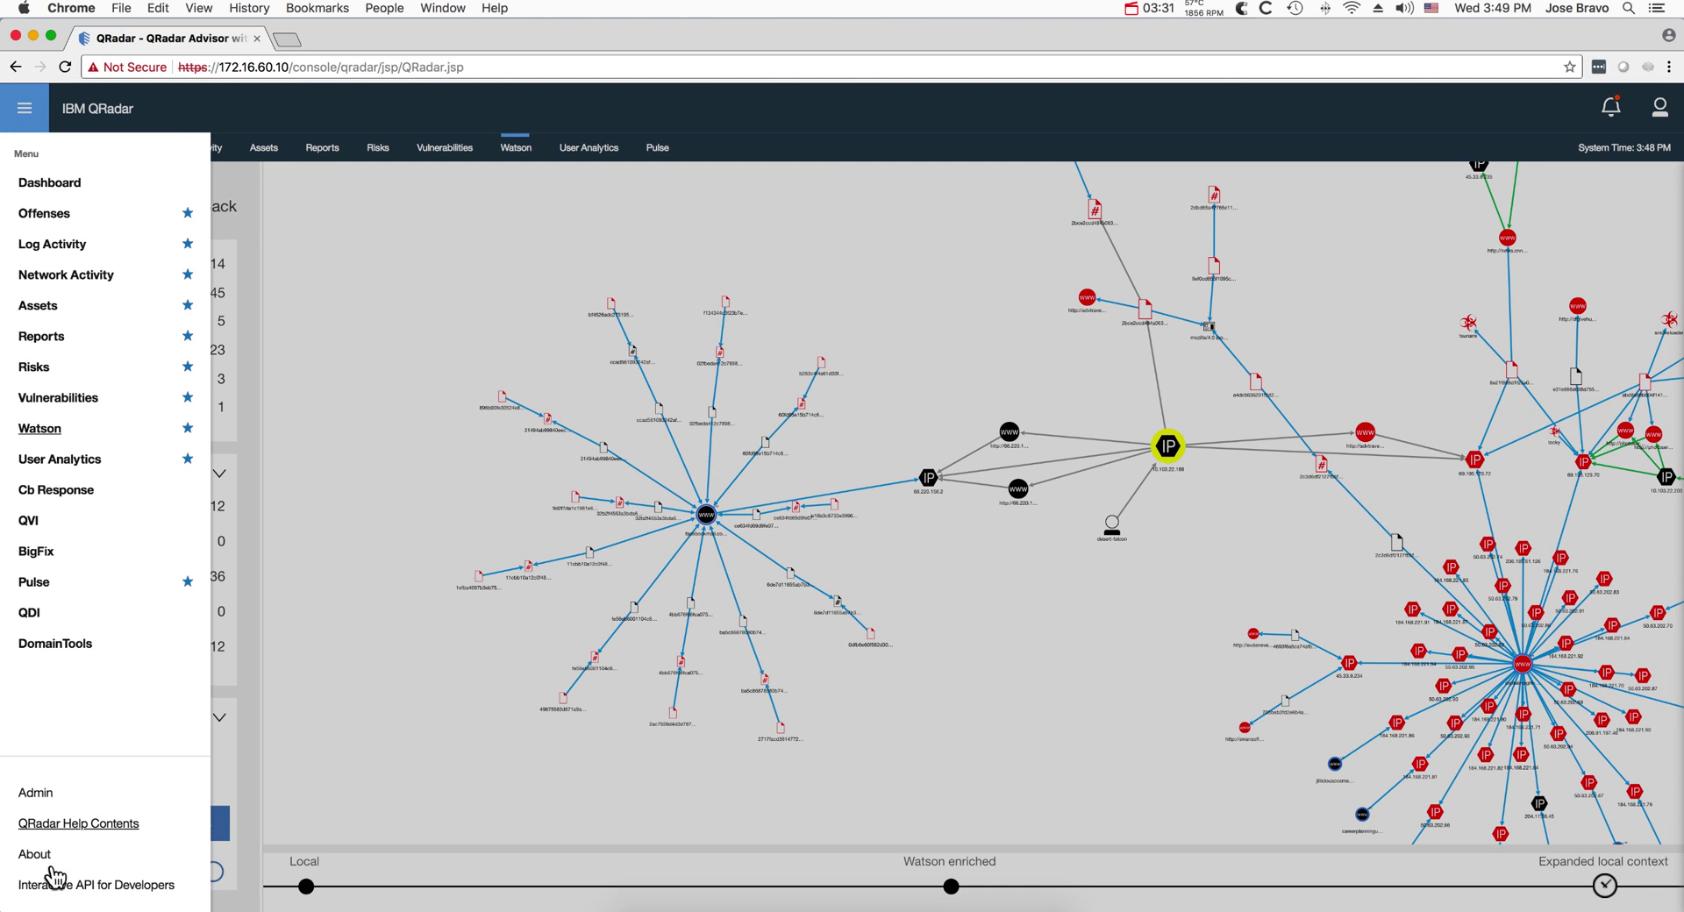
left_click(35, 795)
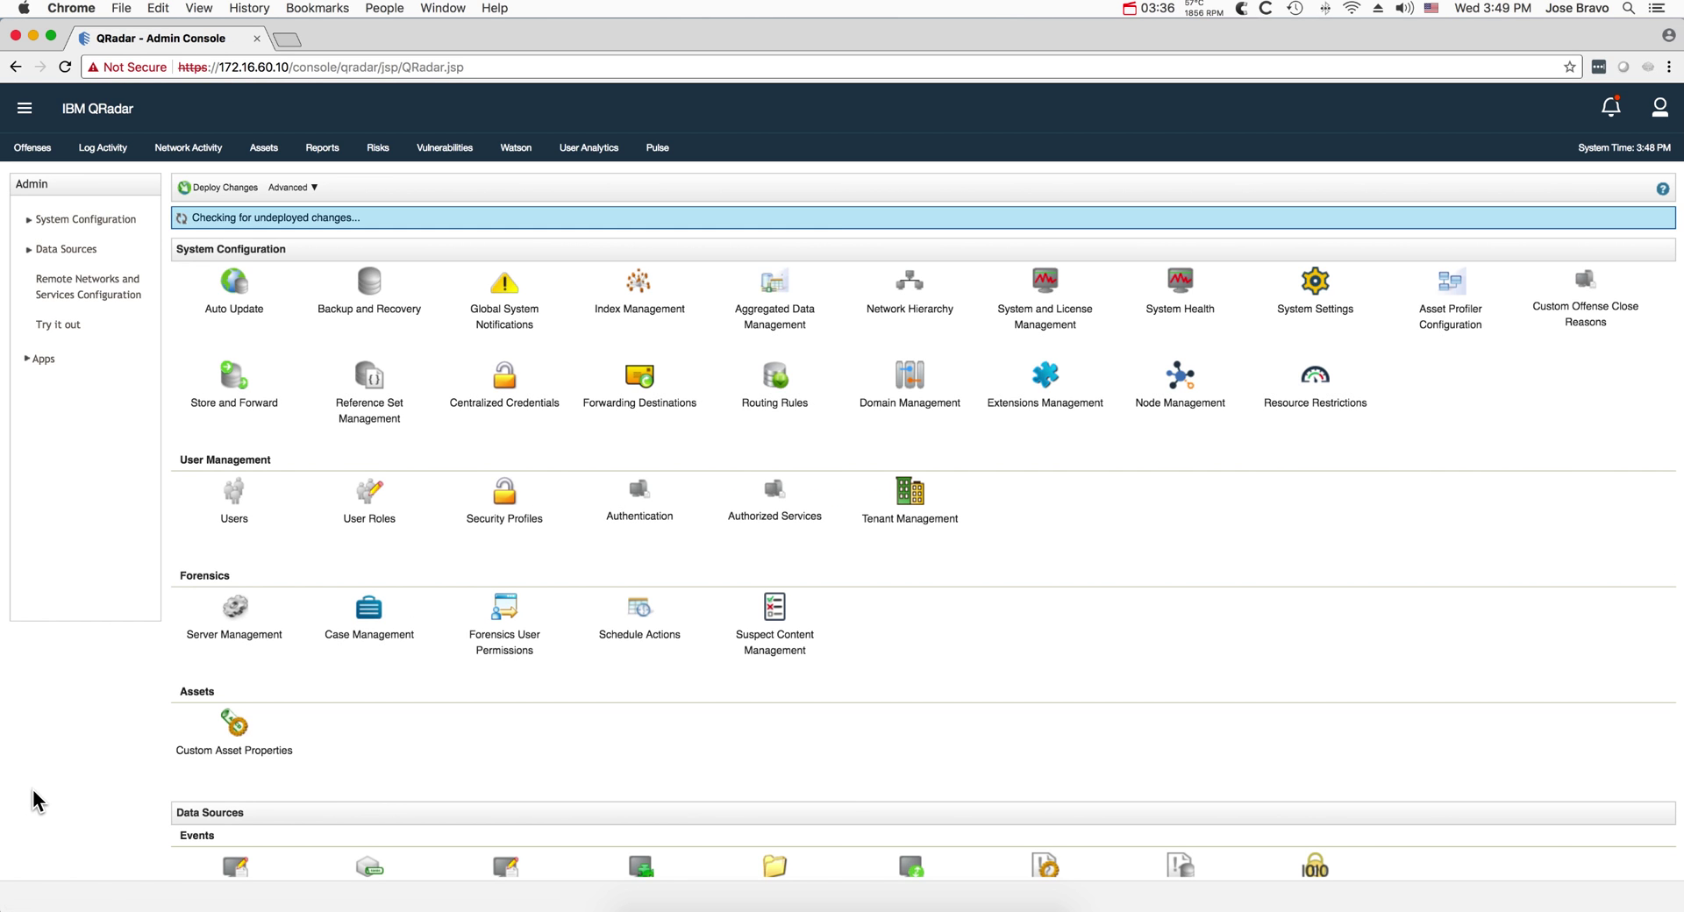
scroll(202, 640, "down", 15)
scroll(202, 640, "down", 5)
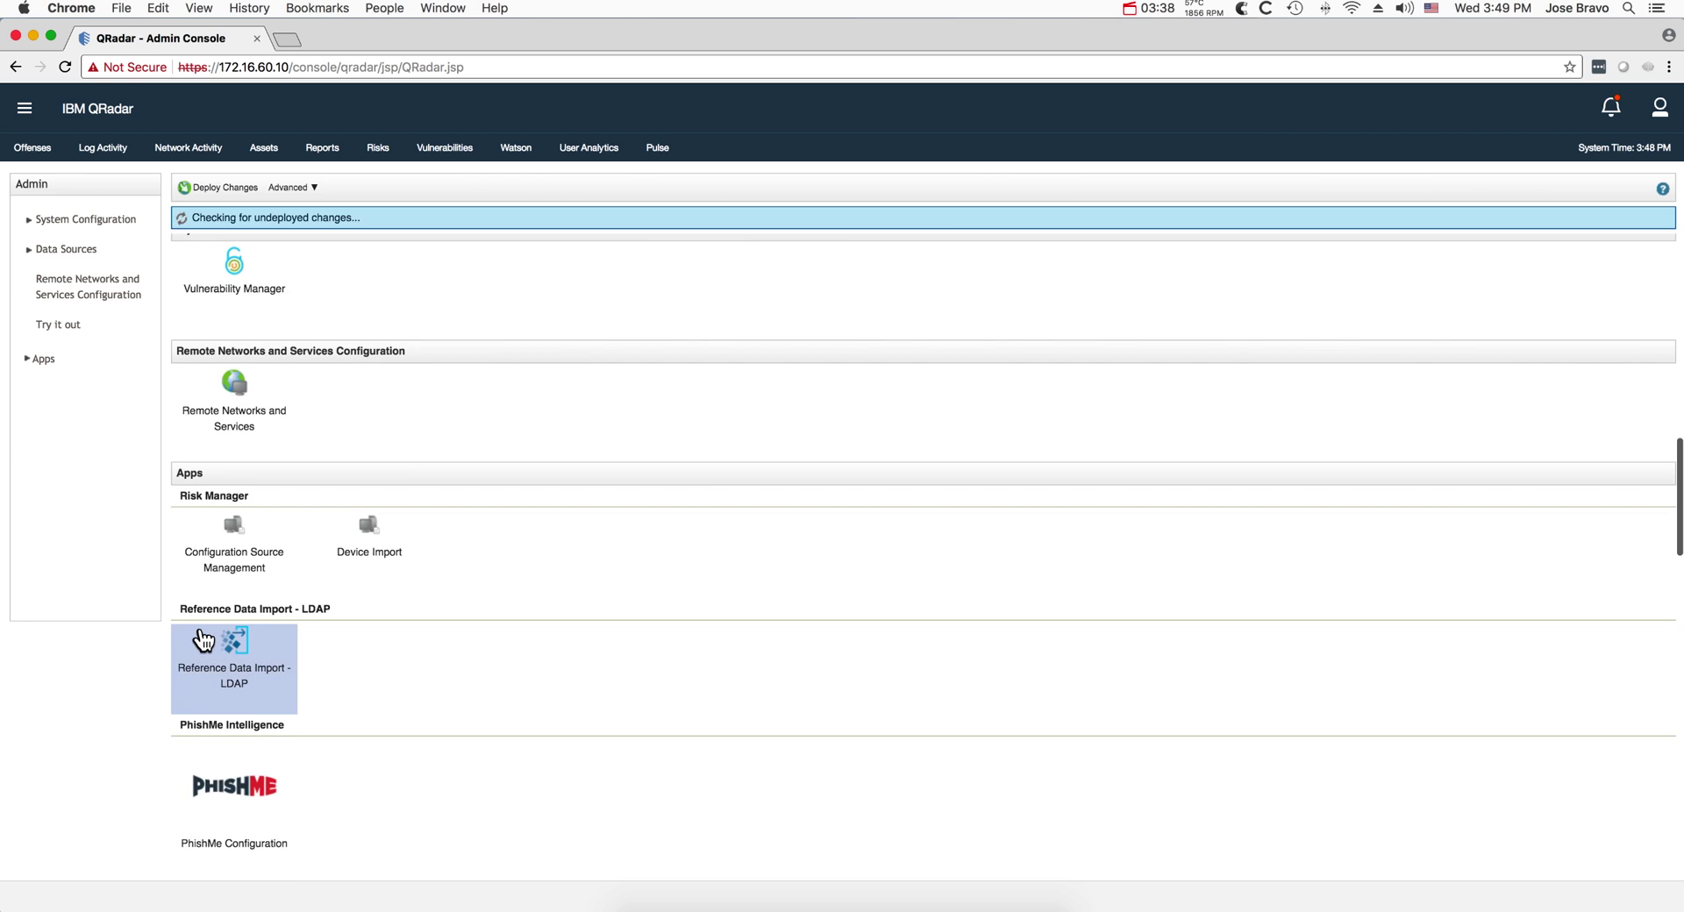
scroll(202, 640, "down", 5)
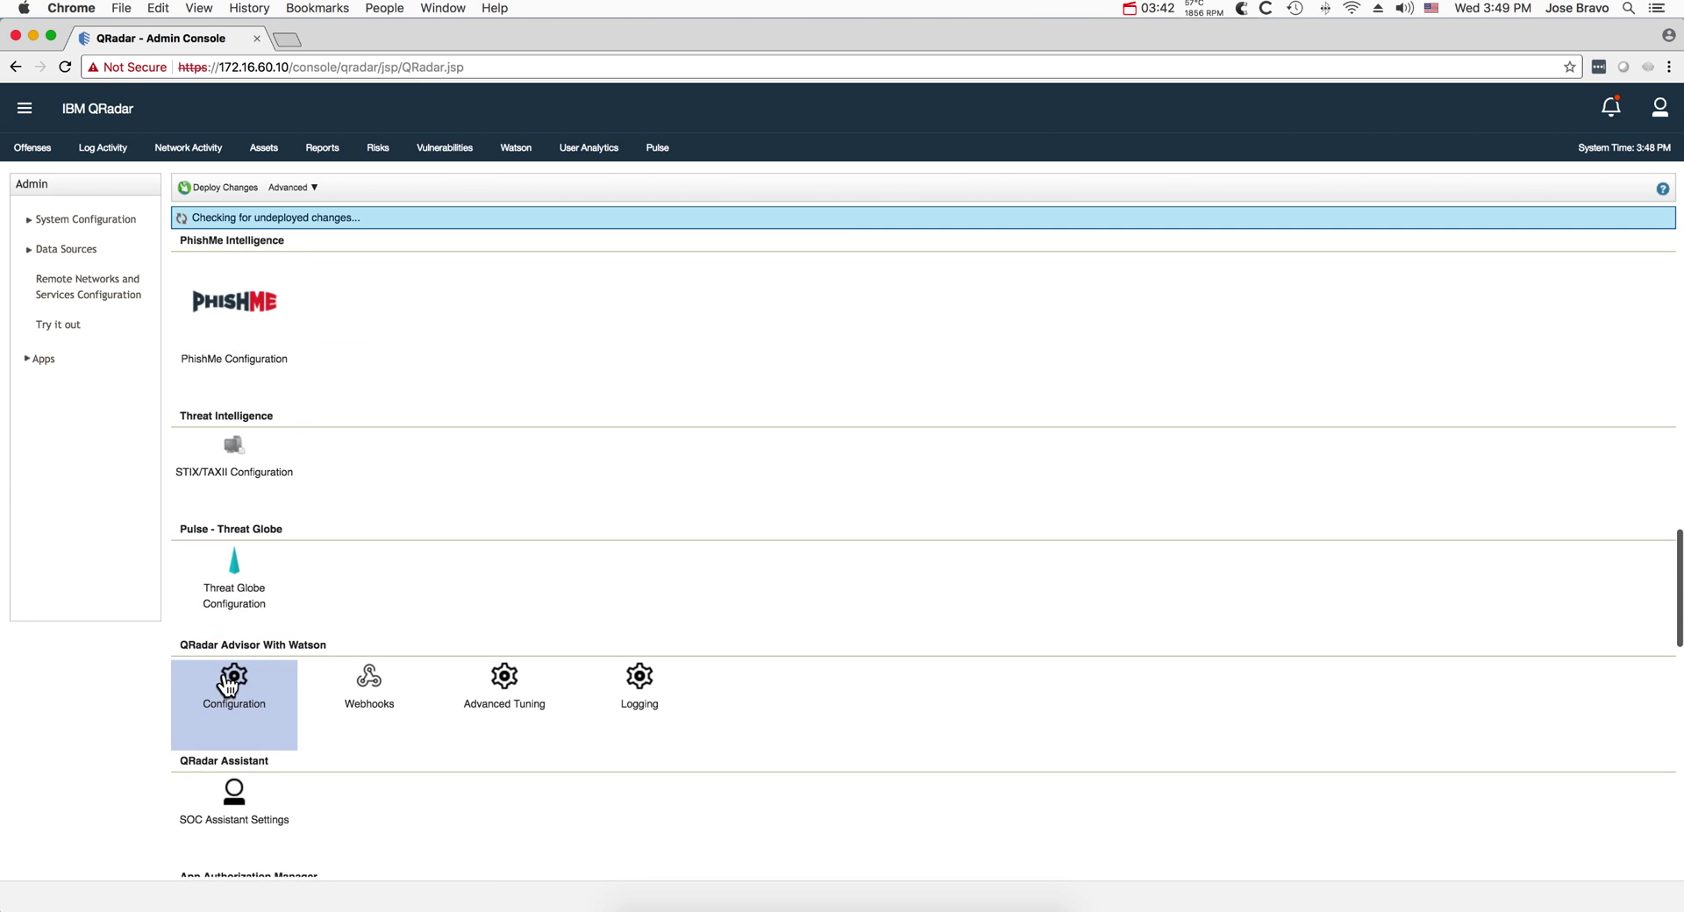
left_click(233, 677)
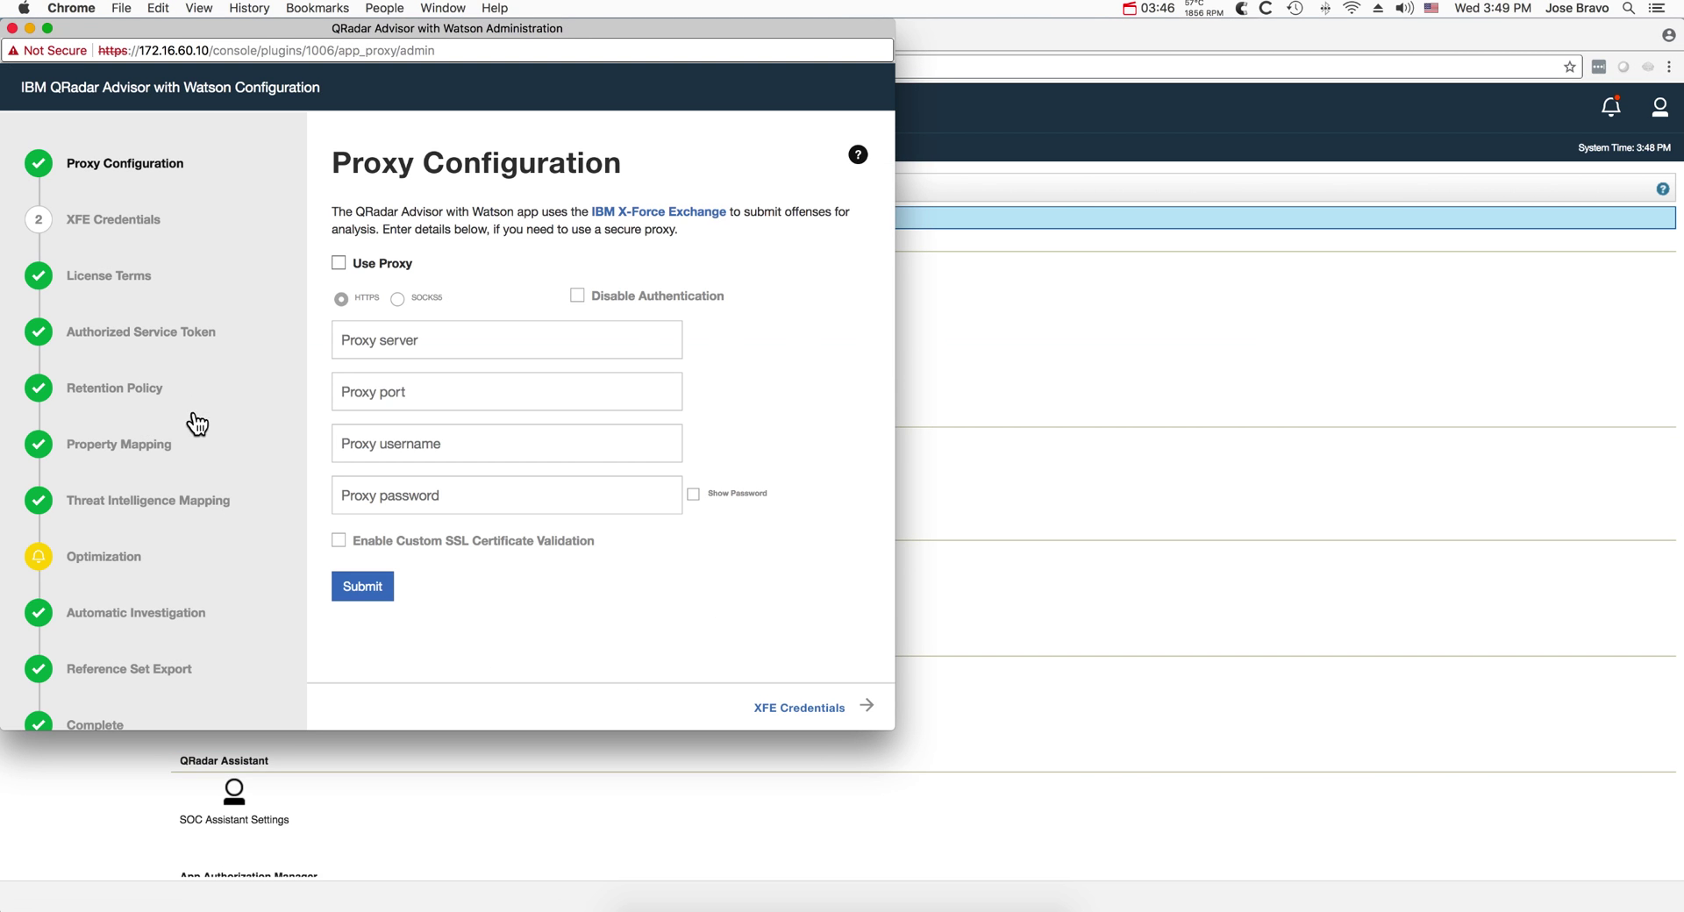
Show the Property Mapping step and inspect the MD5 custom property mapped to Hash
left_click(158, 447)
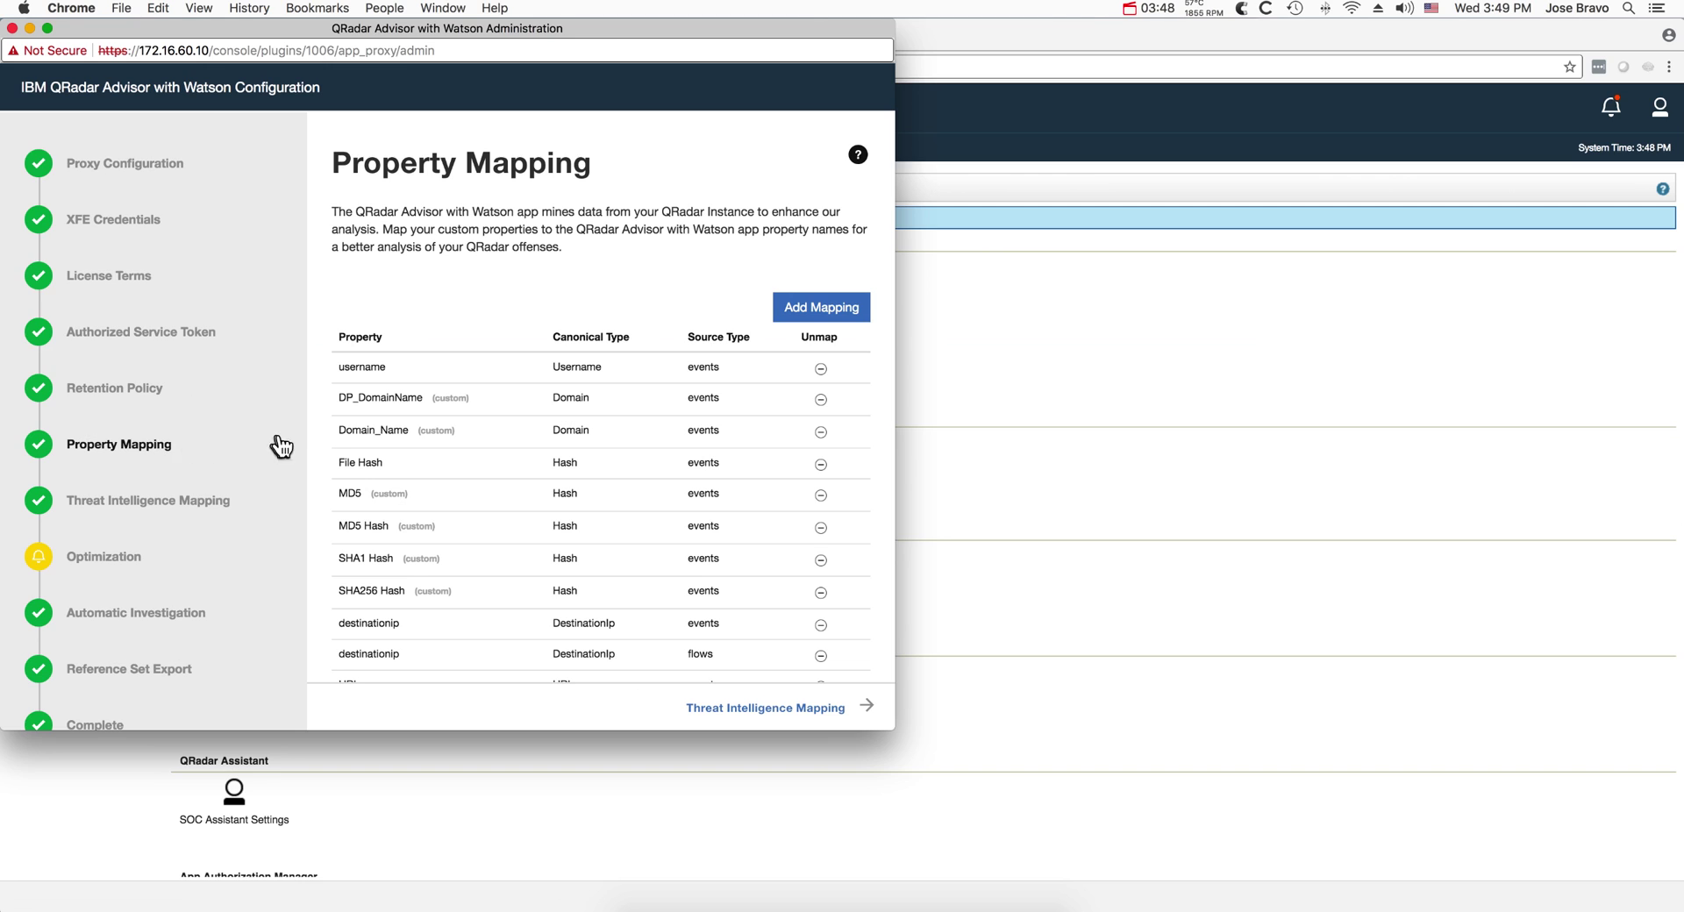
left_click(446, 493)
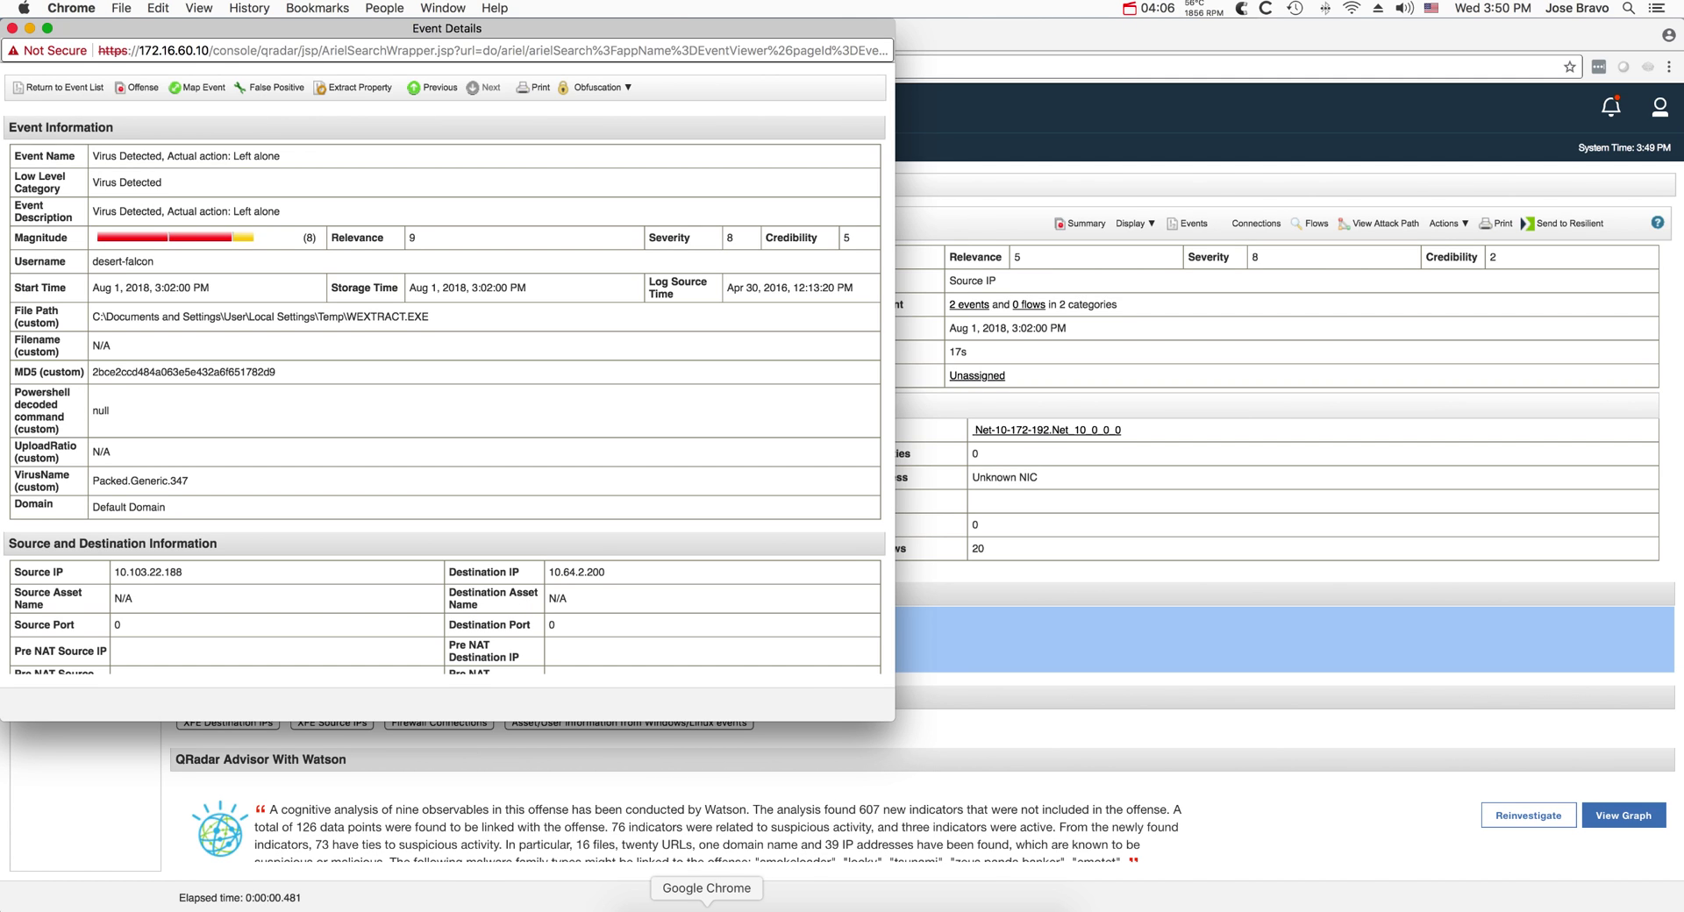
Bring the Advisor configuration window back to front and show its Threat Intelligence Mapping step
right_click(706, 909)
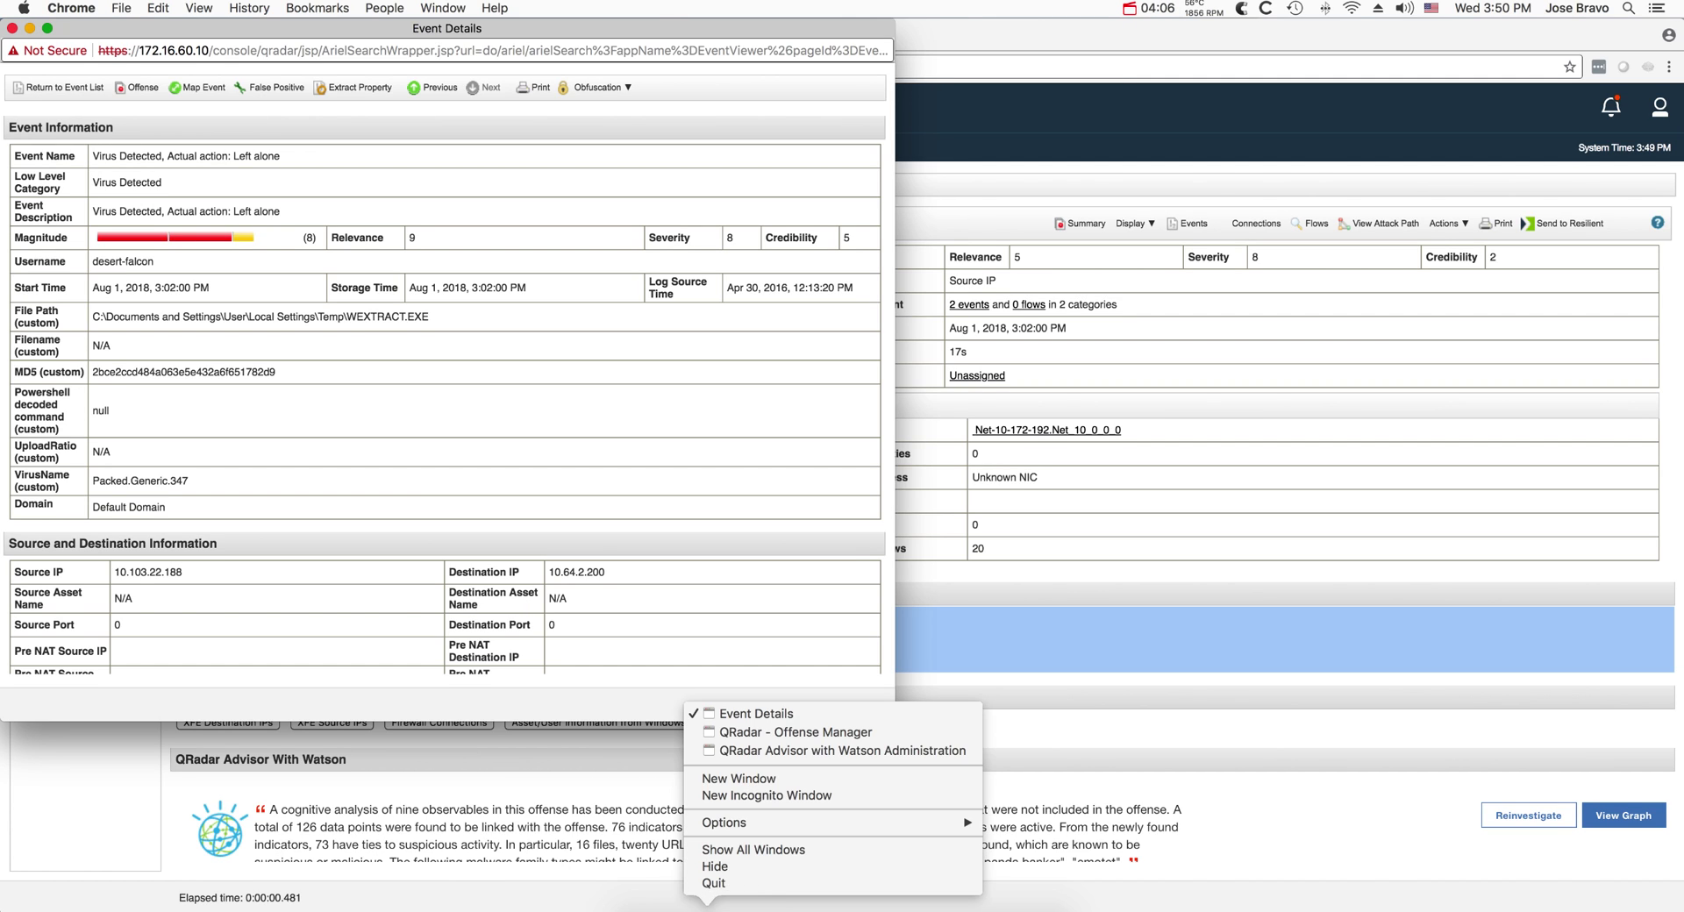
left_click(730, 745)
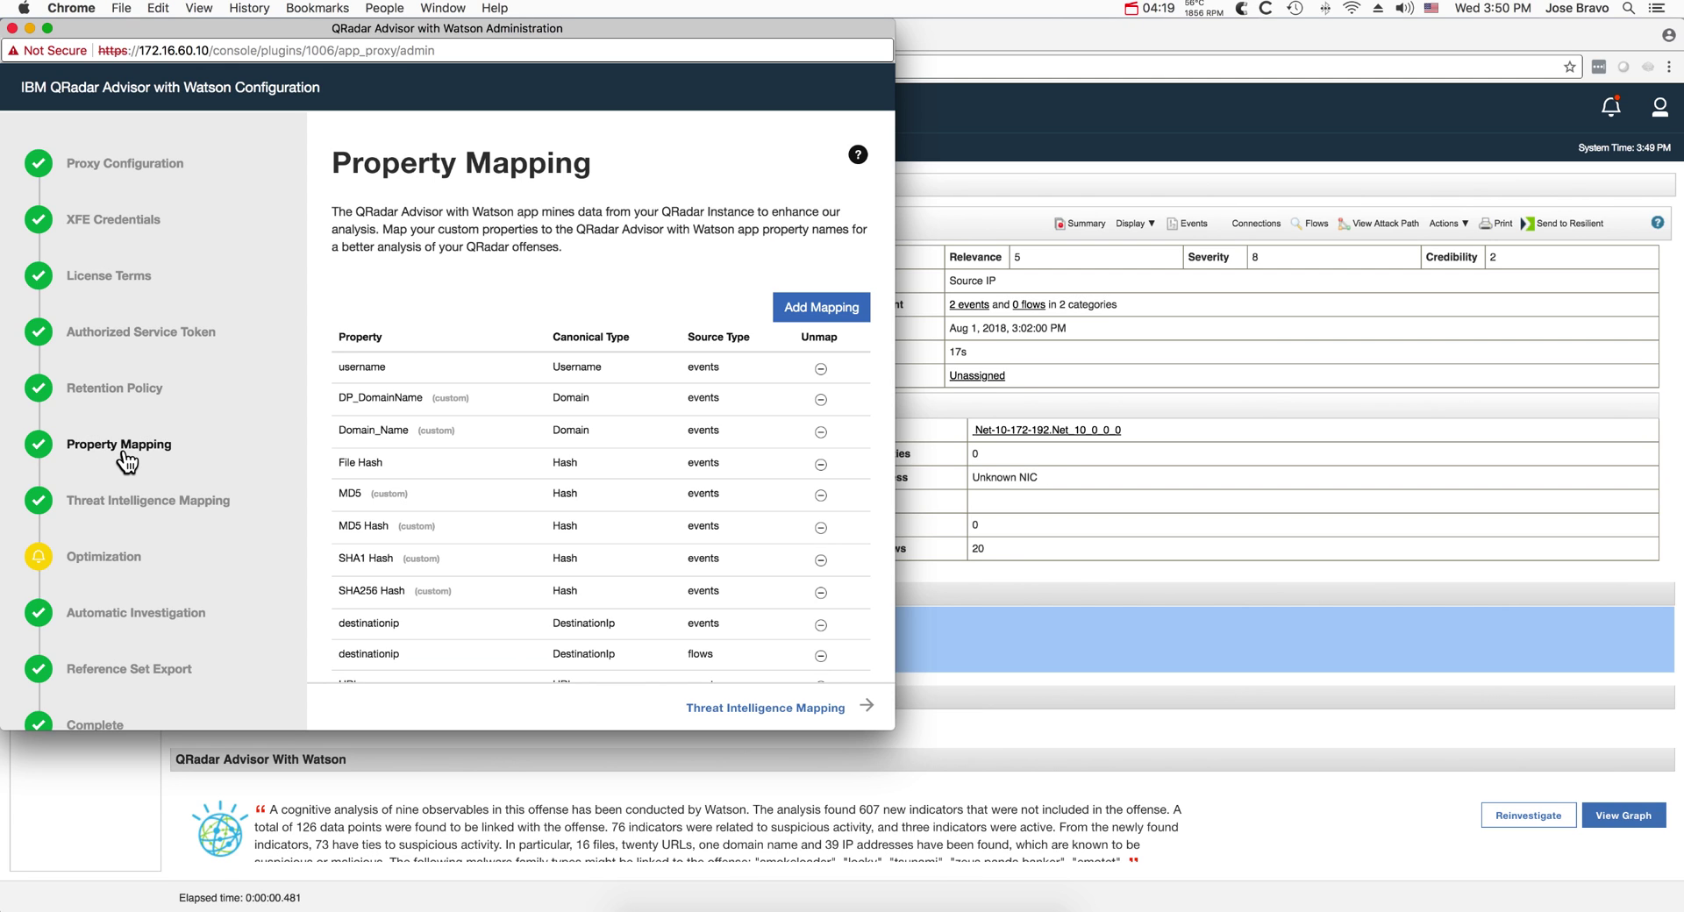
left_click(127, 511)
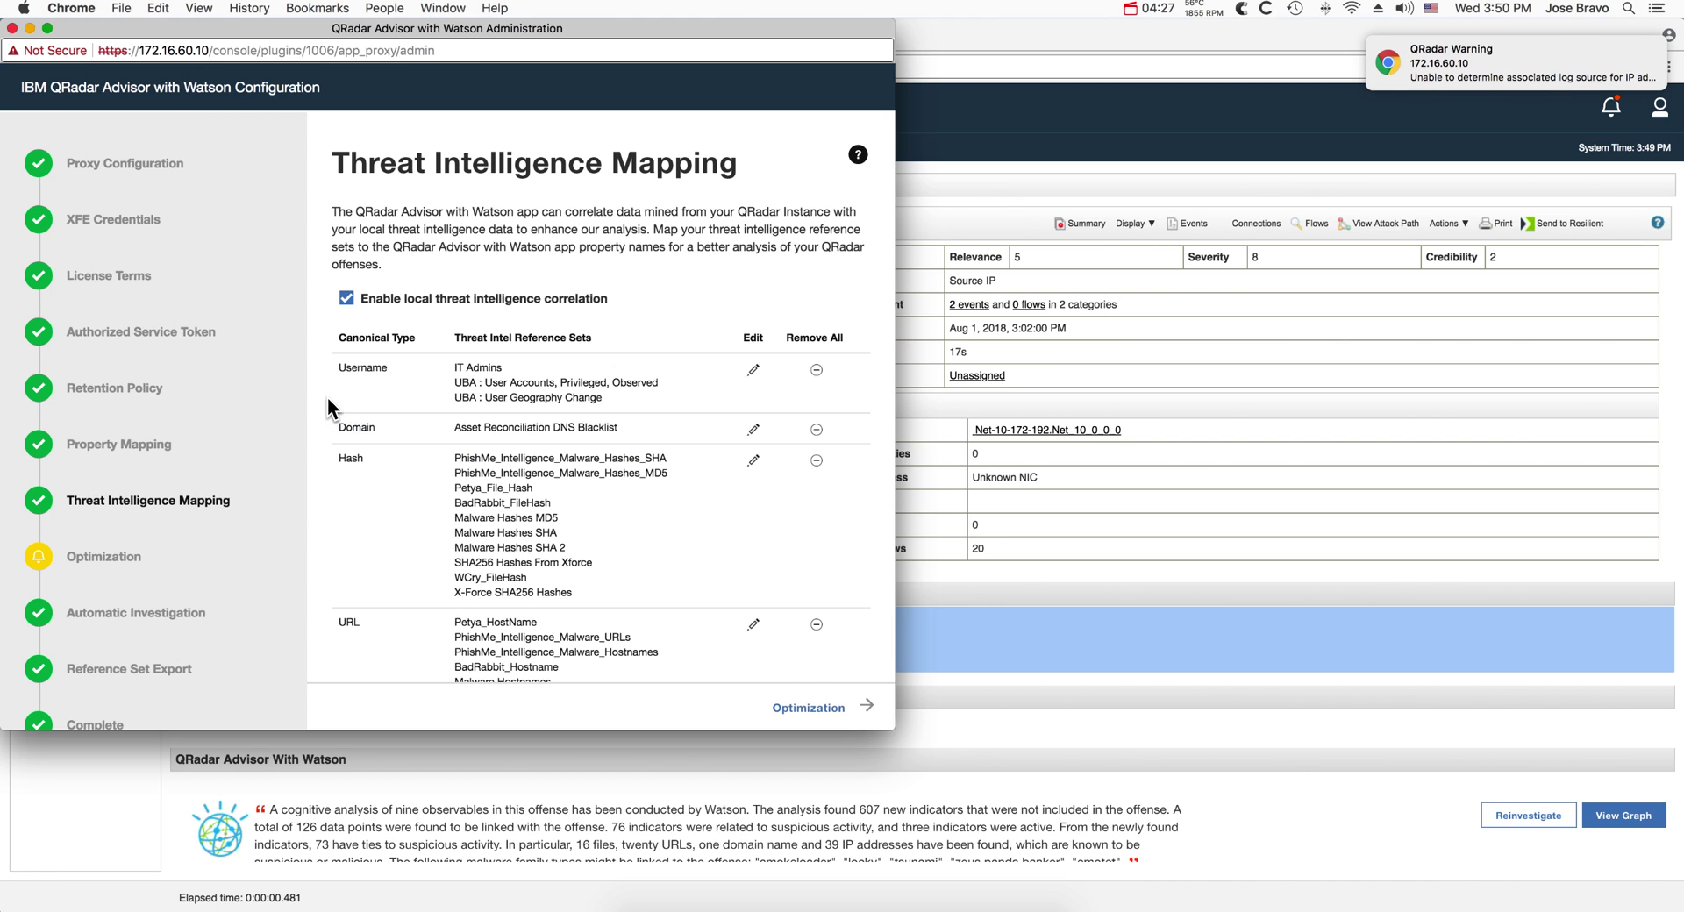
Review the threat intelligence mapping table, then close the Advisor configuration window
scroll(327, 398, "down", 1)
scroll(326, 405, "down", 5)
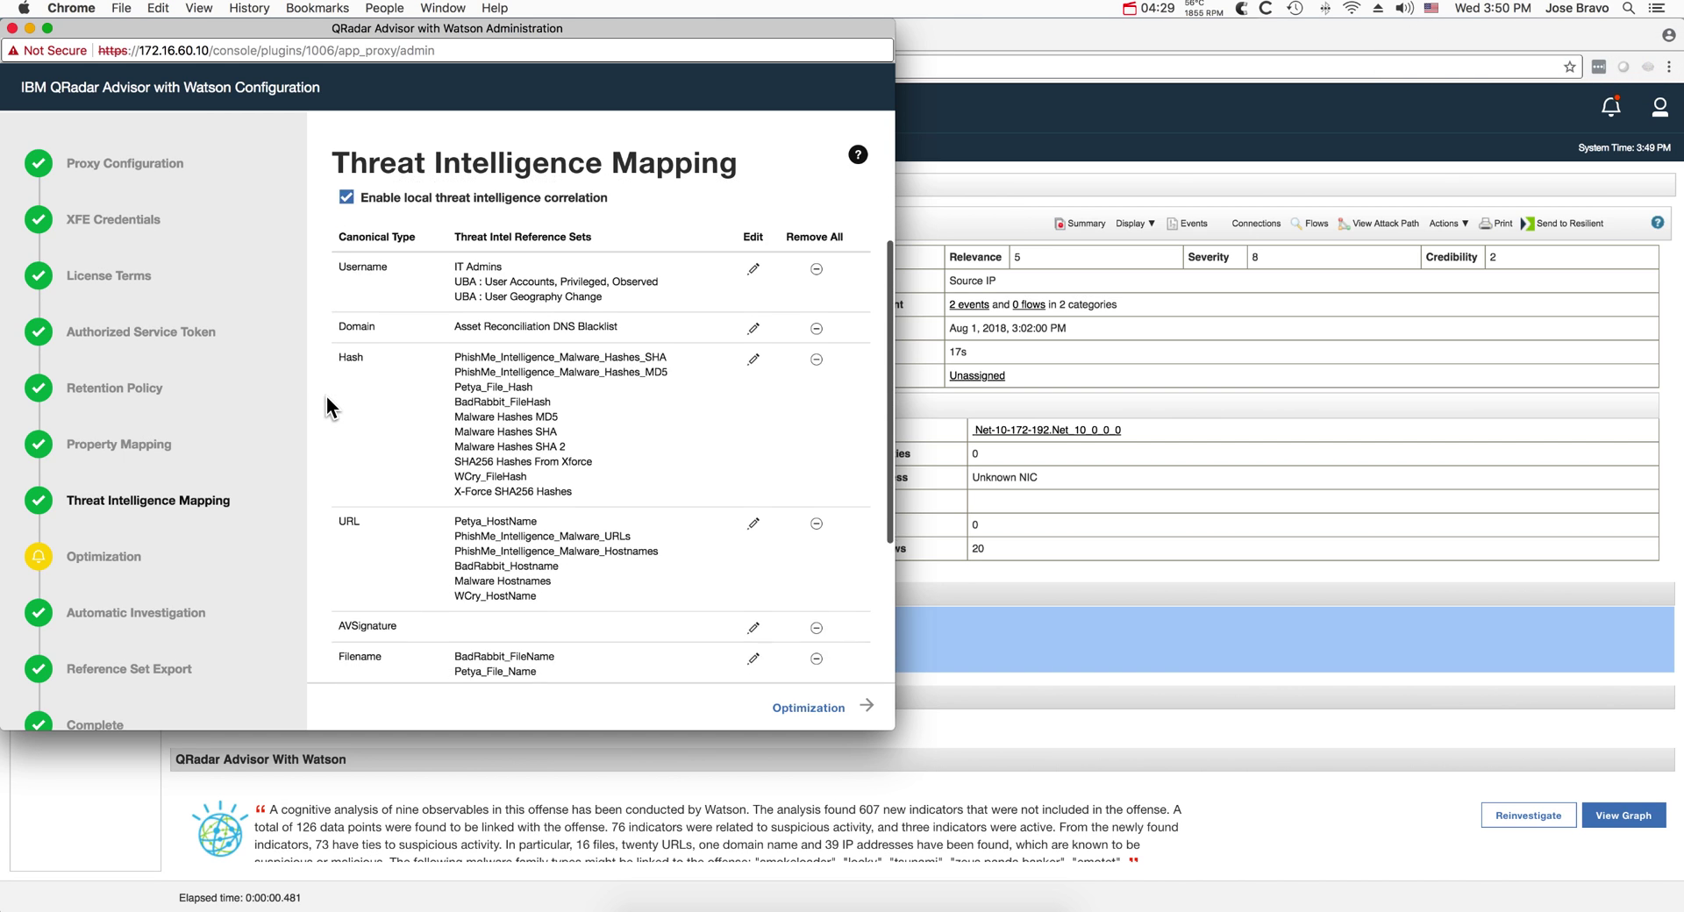
scroll(326, 397, "down", 3)
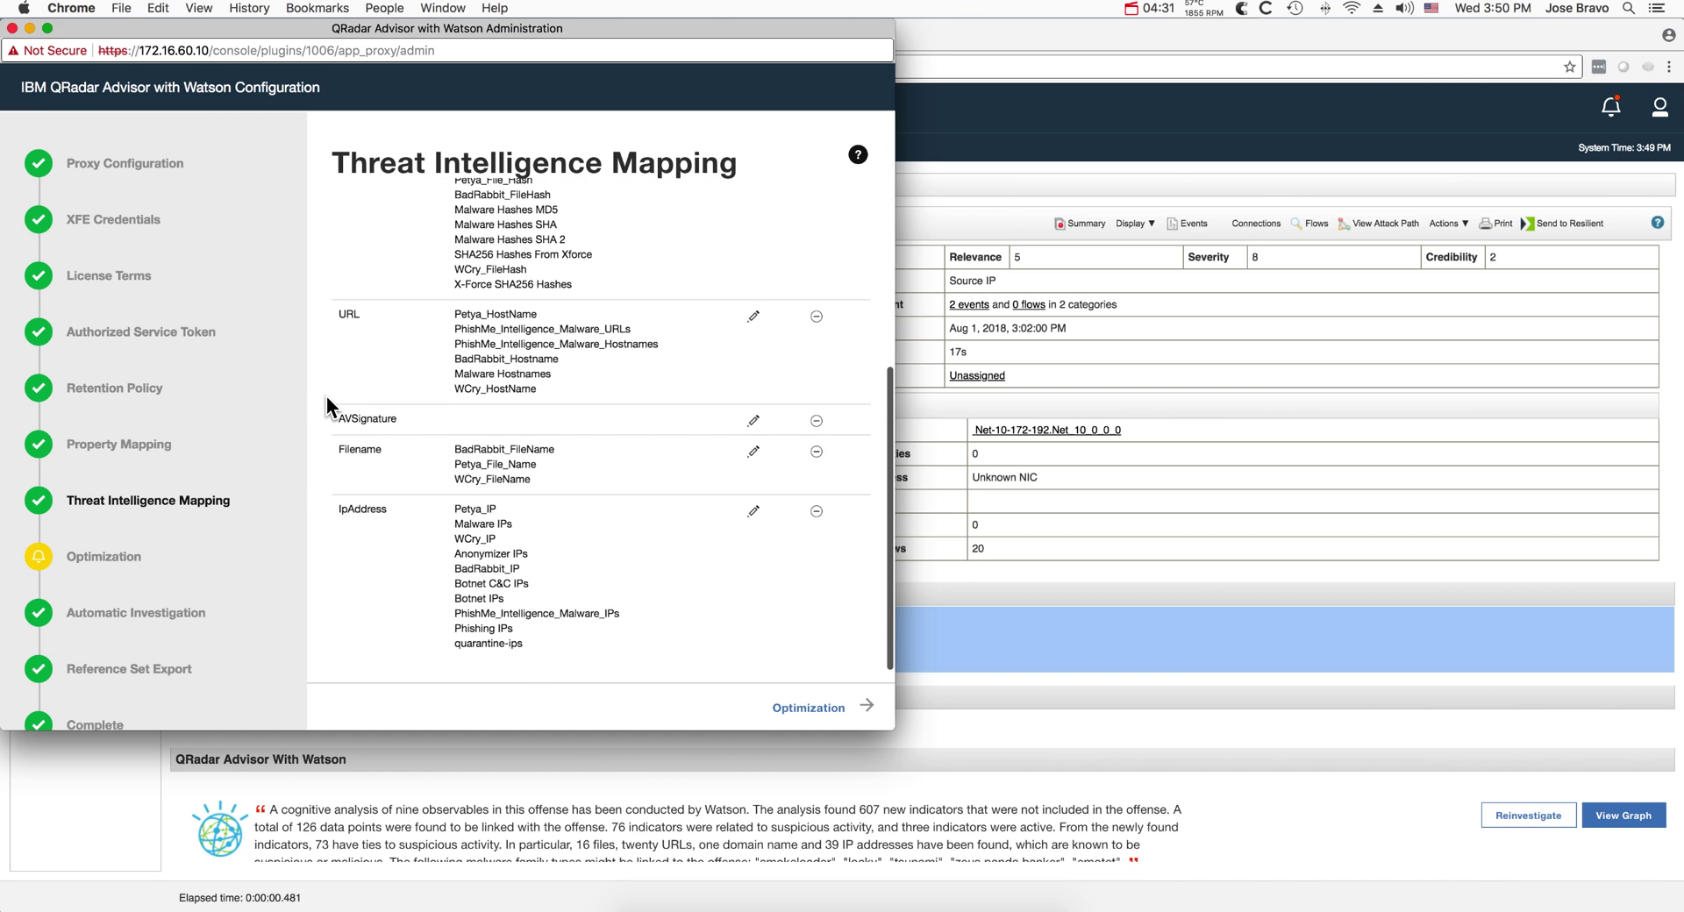
scroll(326, 397, "up", 3)
scroll(326, 396, "up", 3)
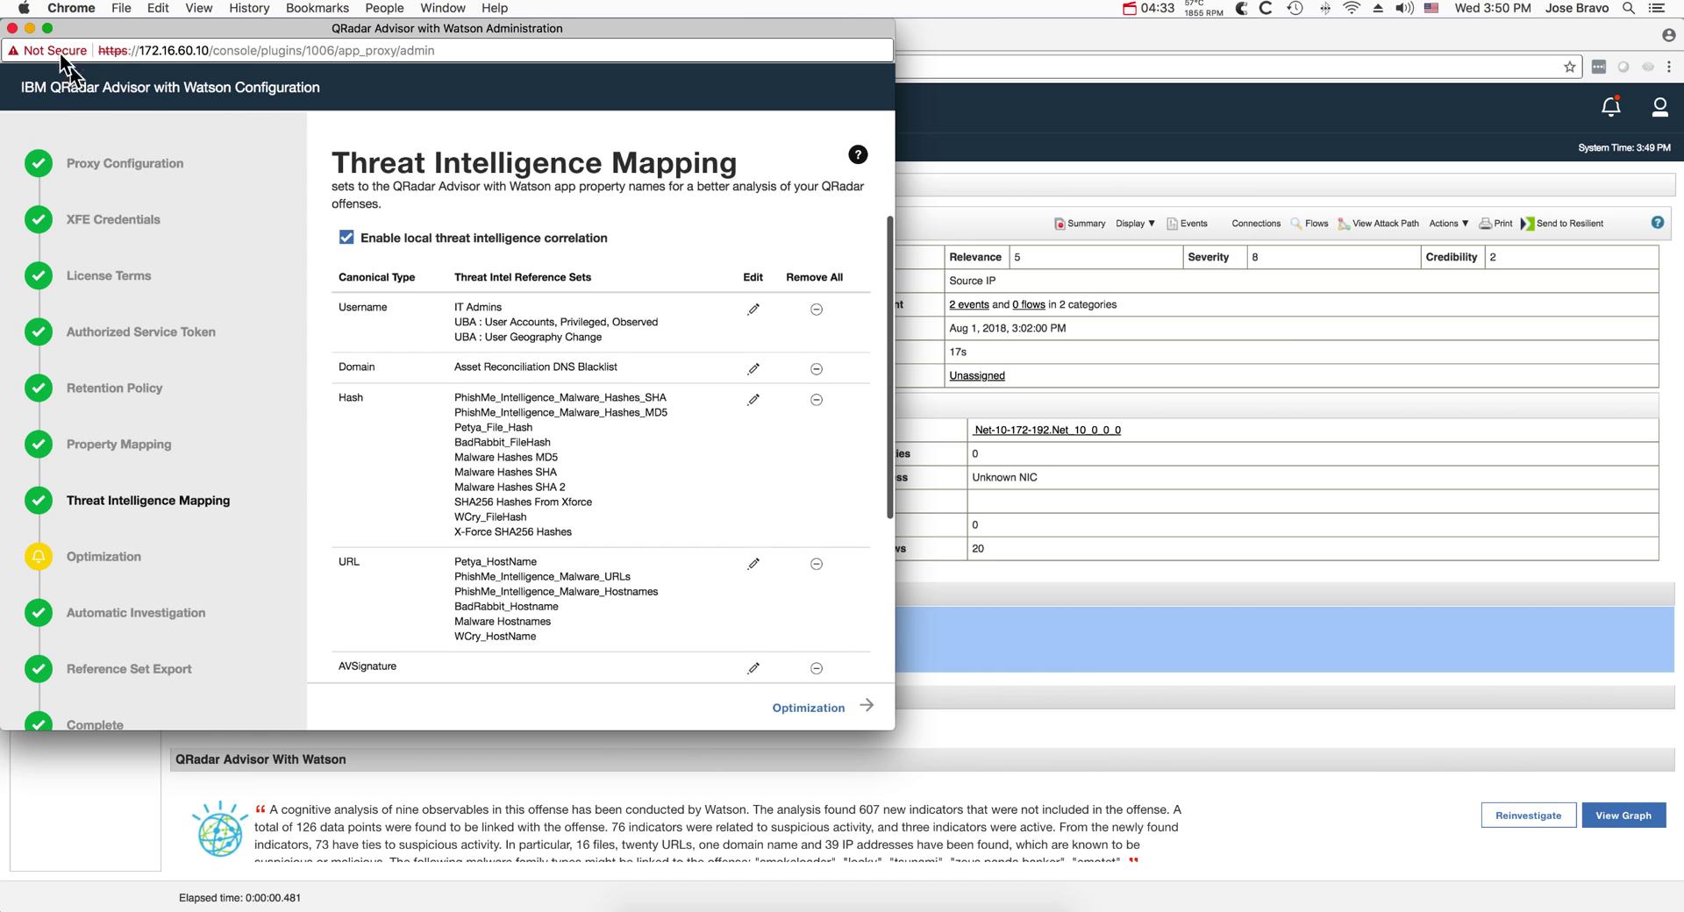
left_click(12, 29)
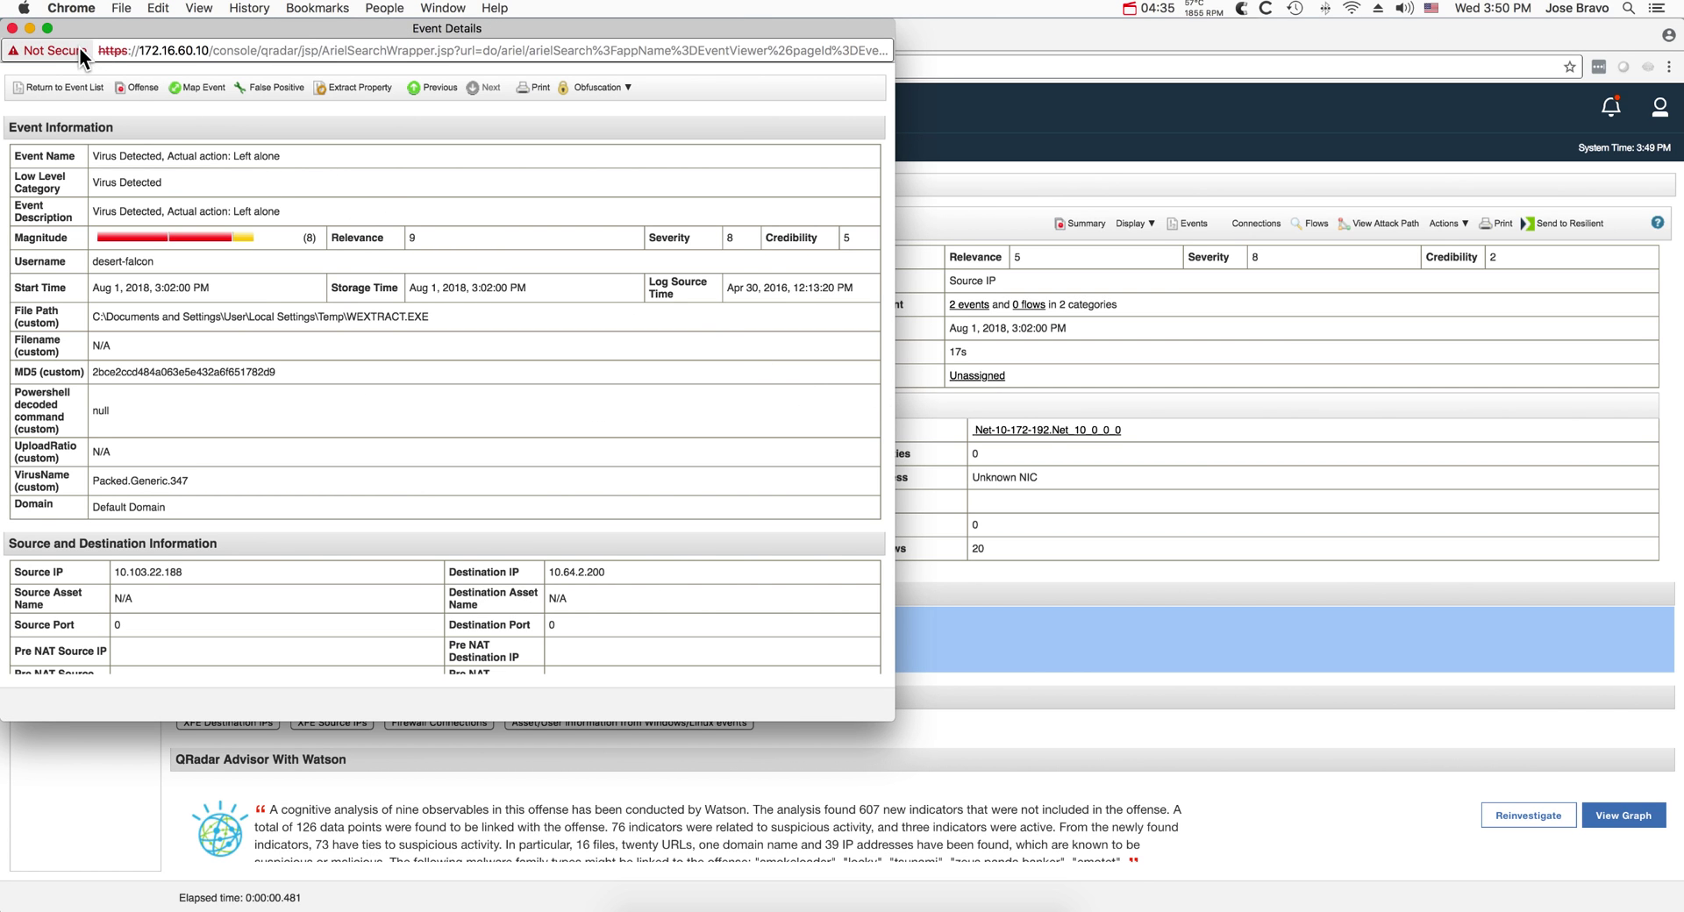
Close Event Details and open the Watson view for Offense 11138
left_click(11, 28)
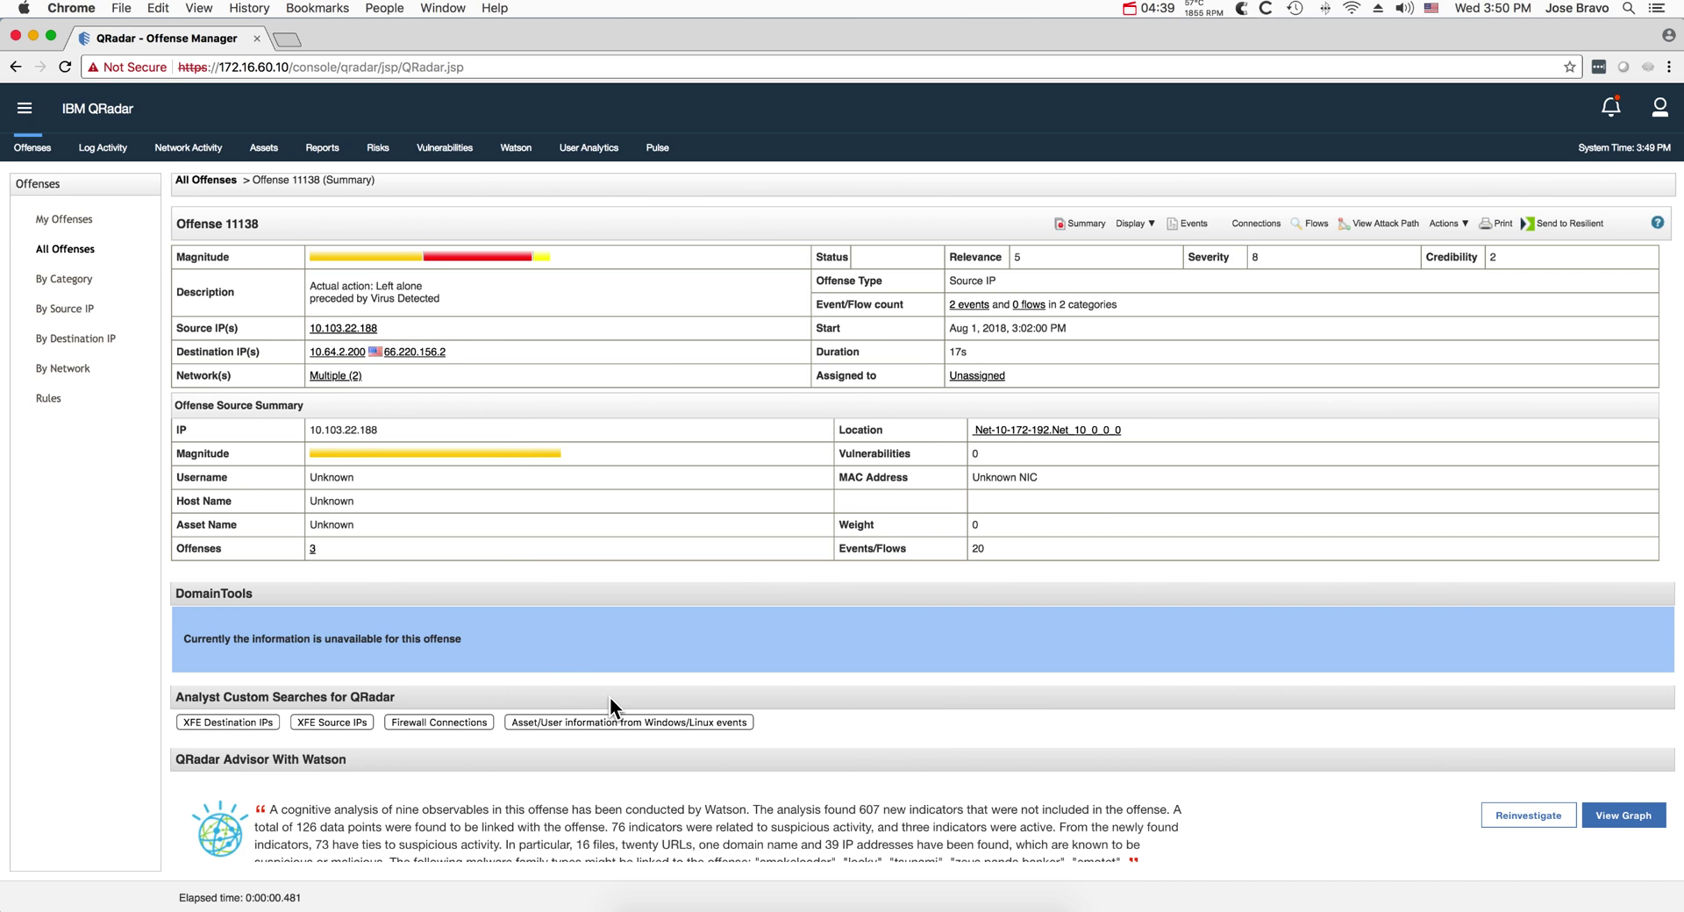
left_click(1622, 815)
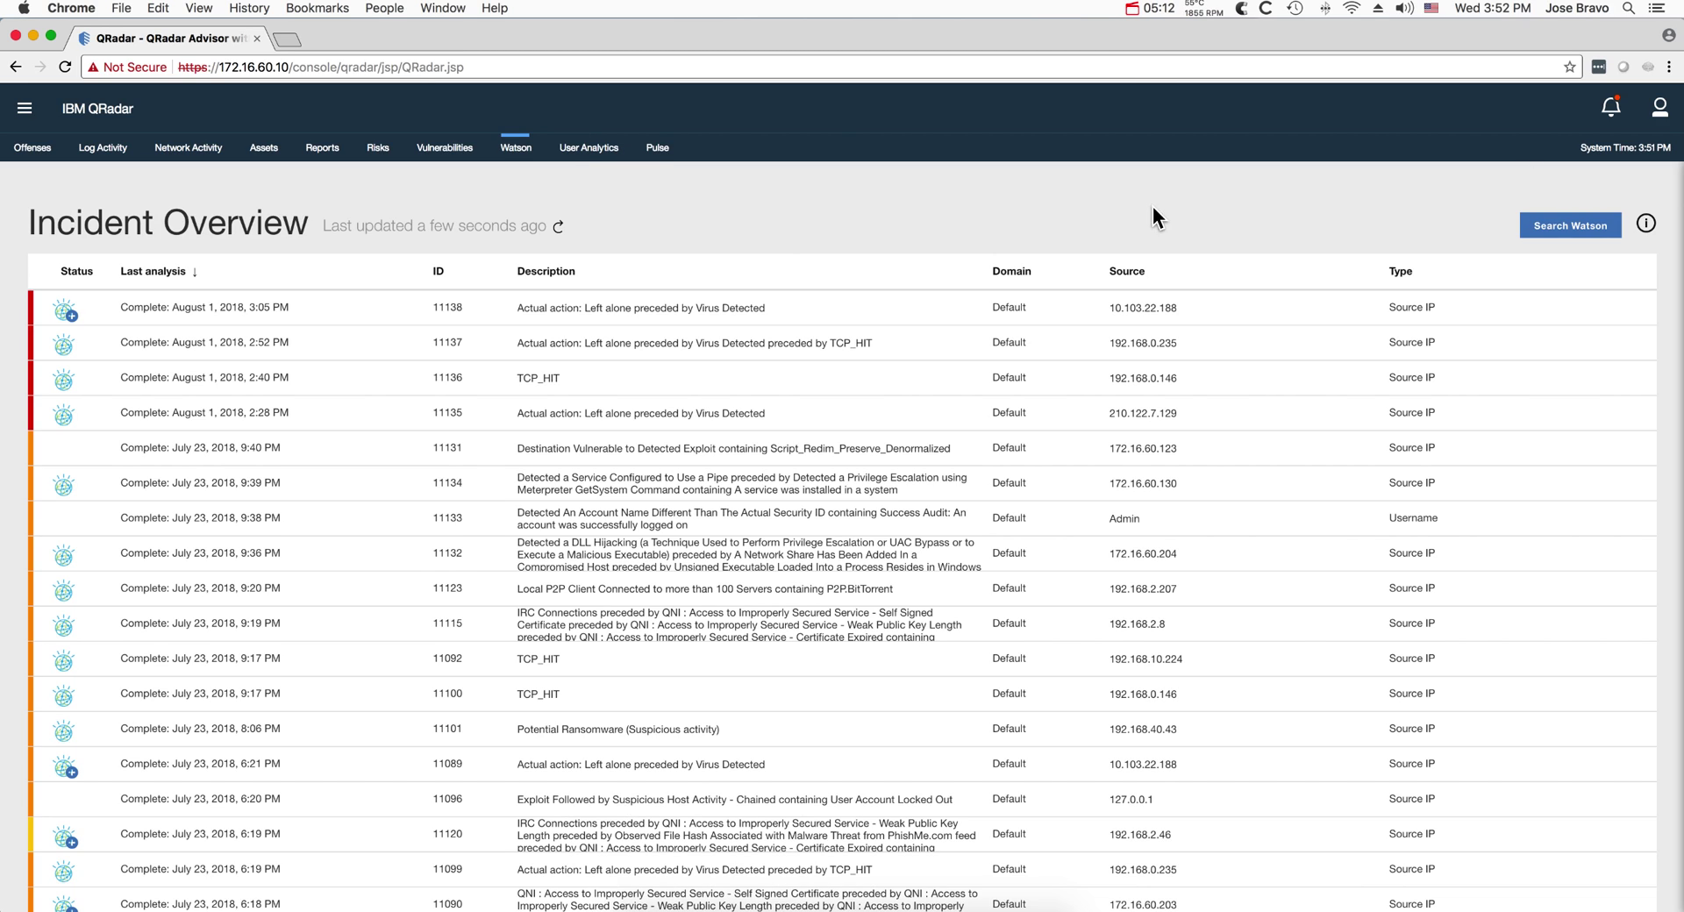
Search Watson for MD5 hash 2bce2ccd484a063e5e432a6f651782d9 and review the 20 indicators found
left_click(1583, 225)
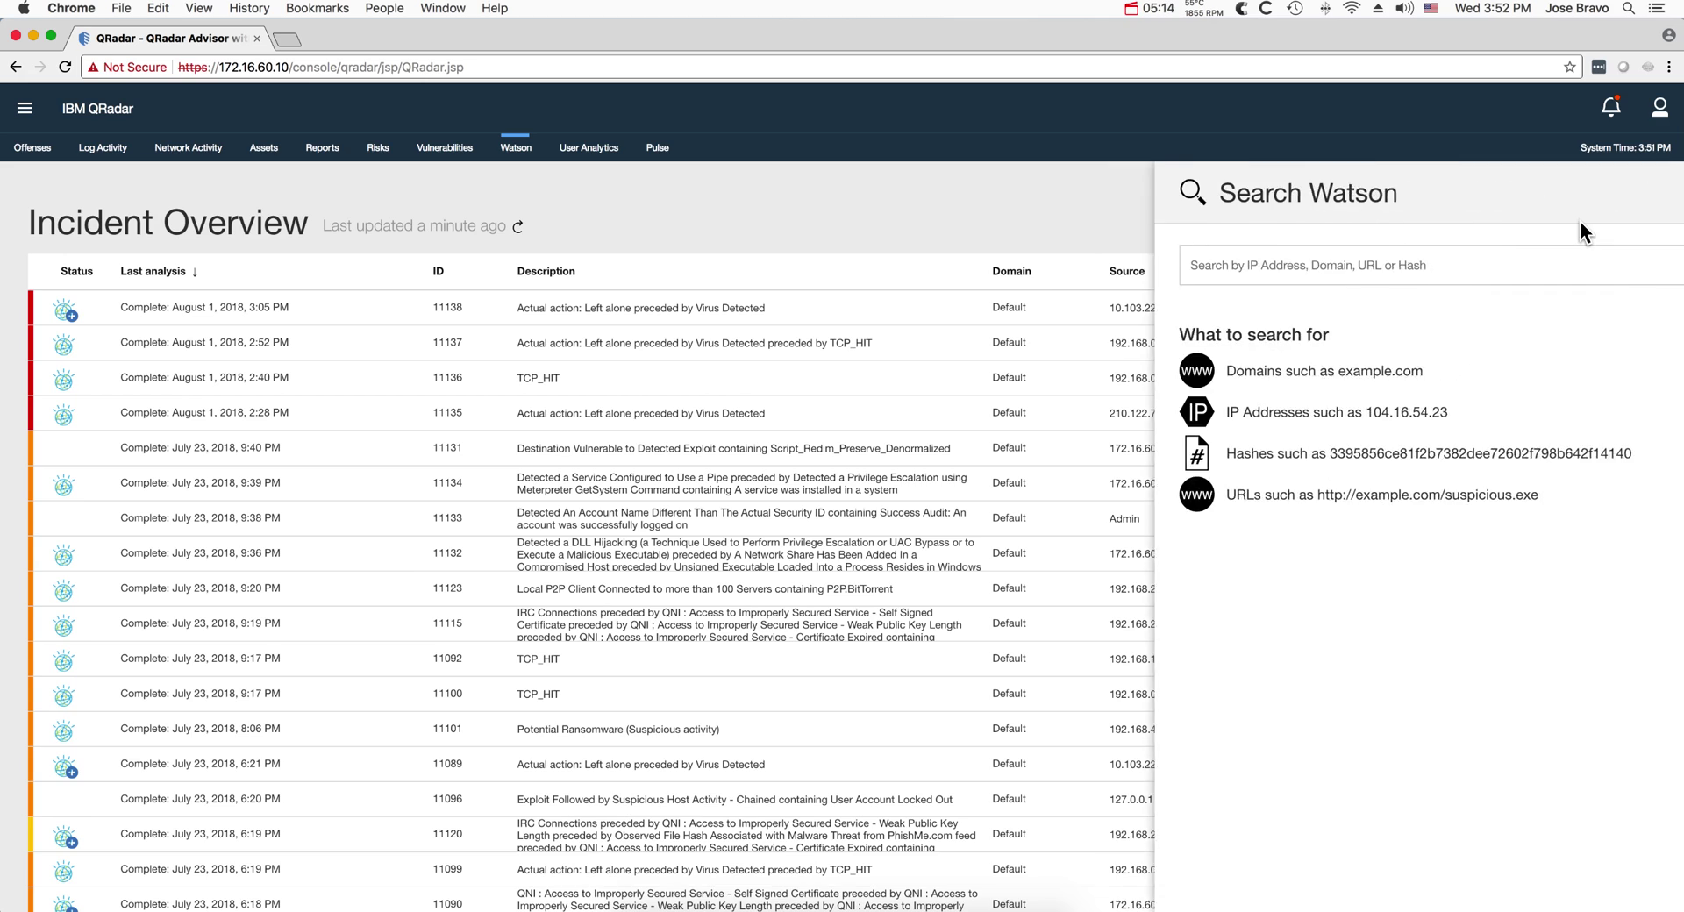
left_click(1225, 263)
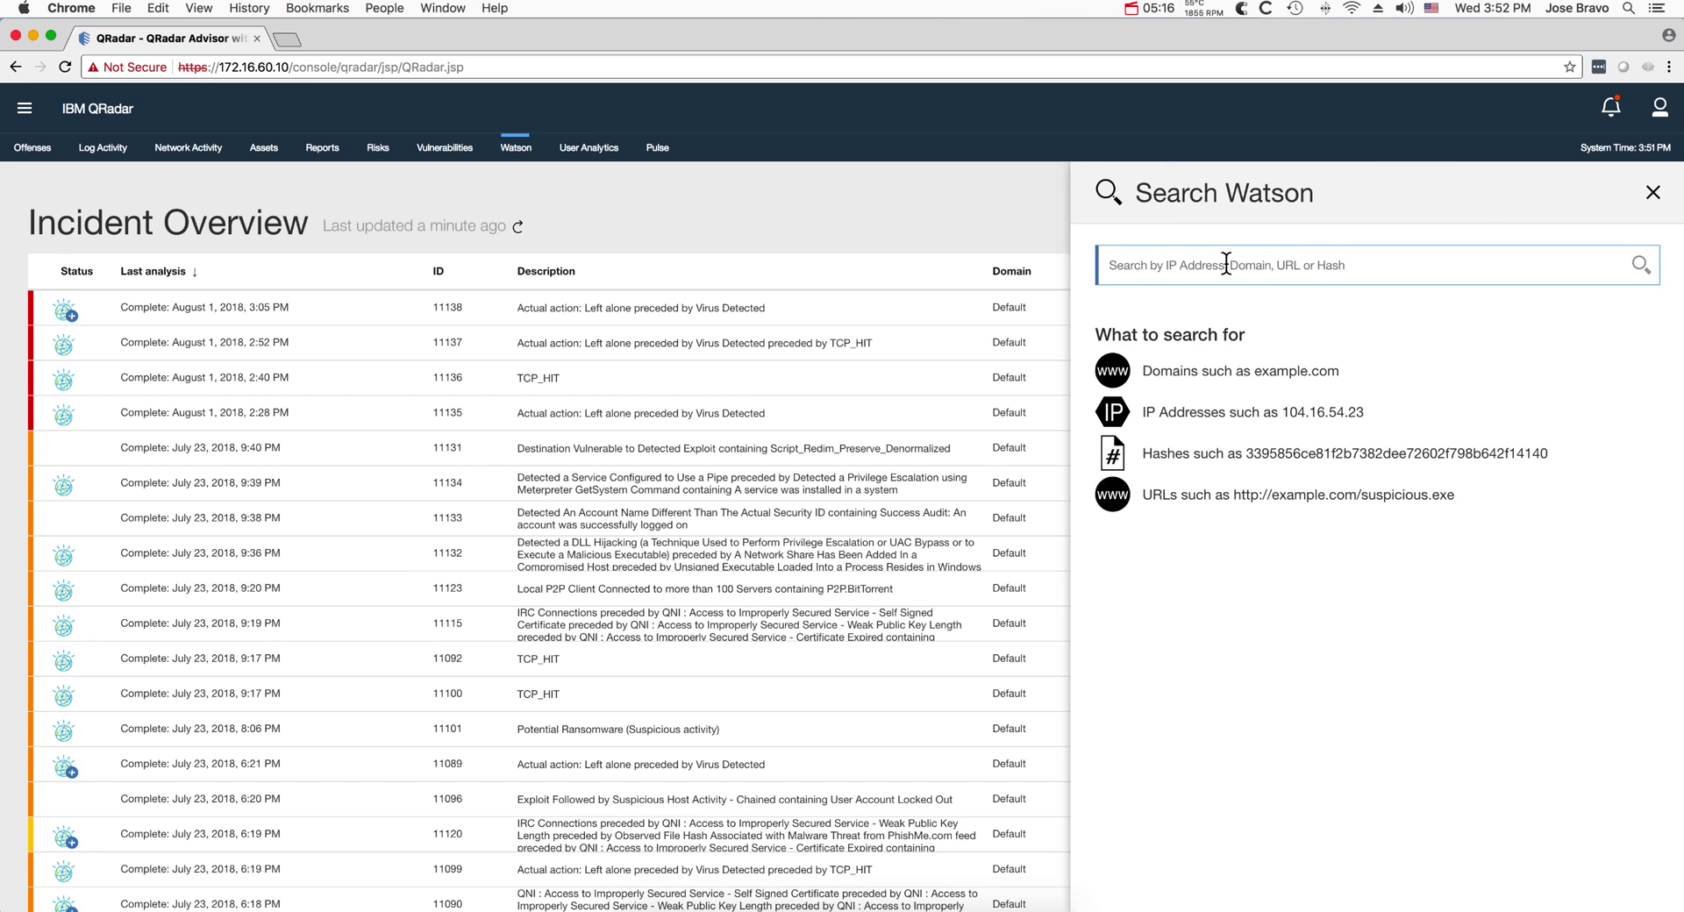
type("2bce2ccd484a063e5e432a6f651782d9")
key("Return")
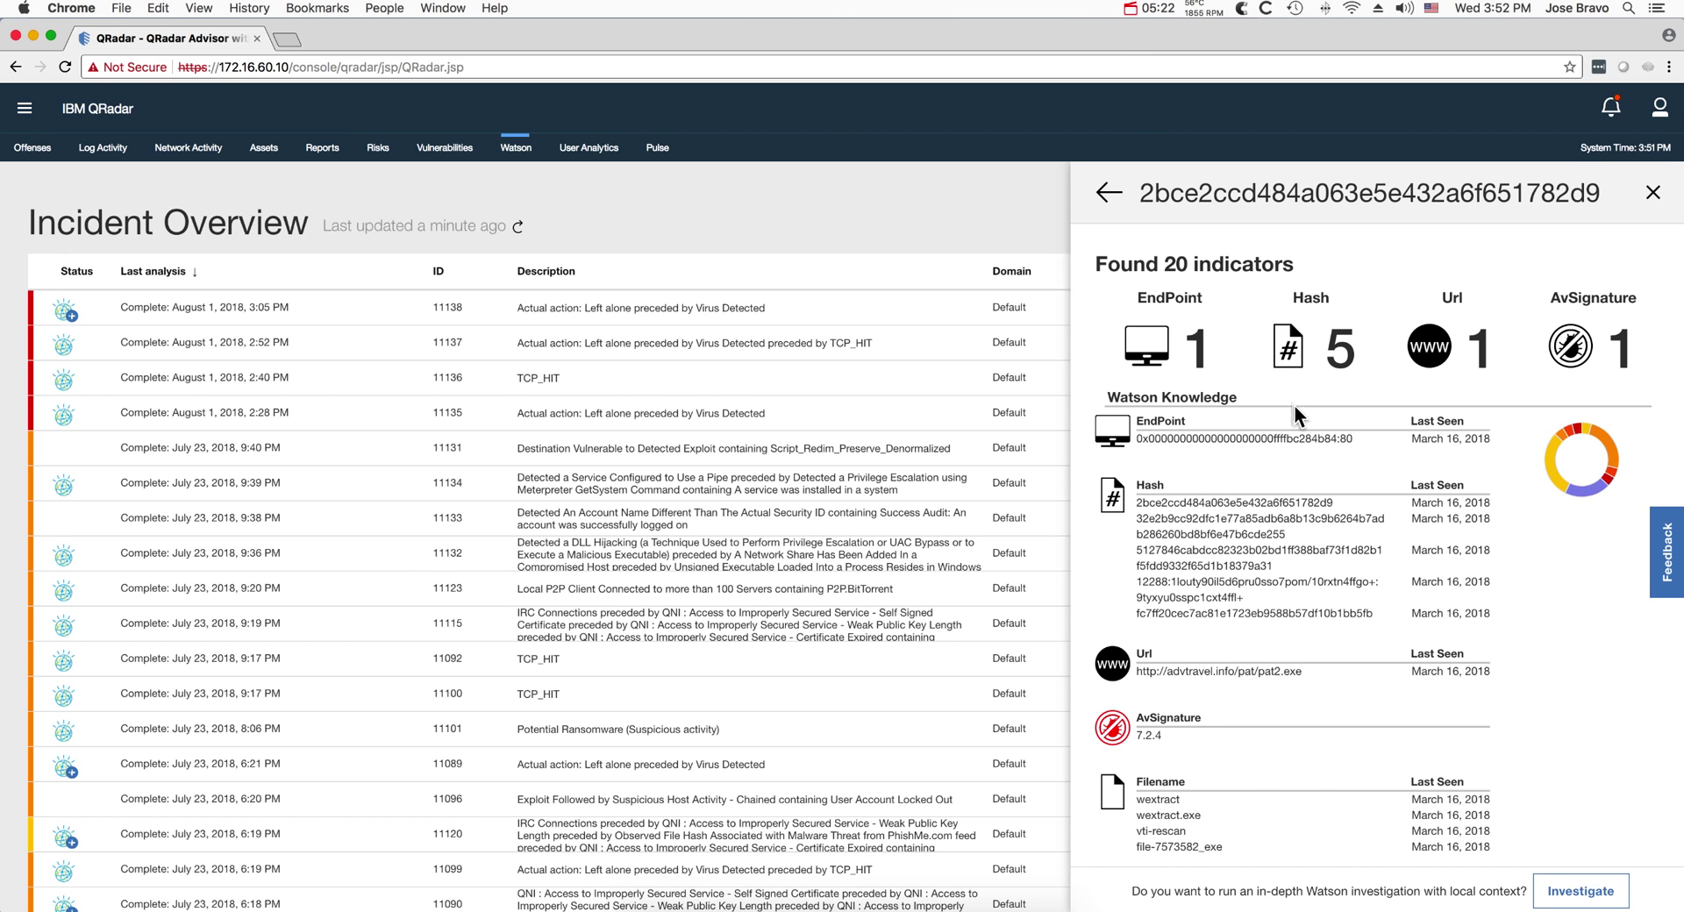
scroll(1323, 414, "down", 3)
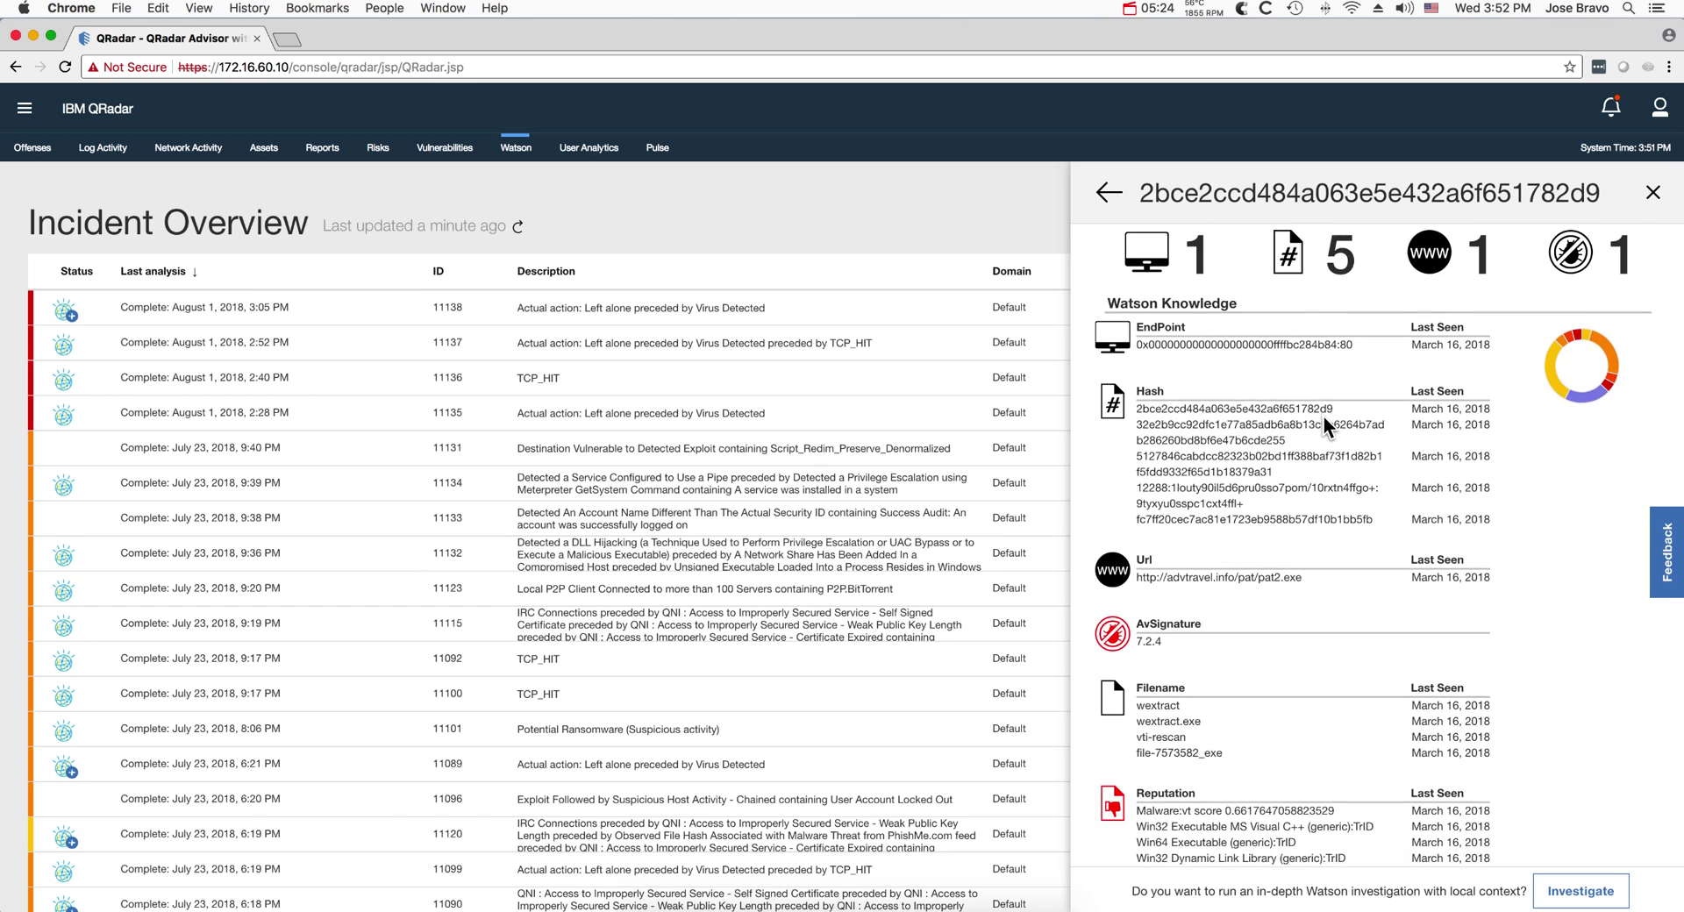
scroll(1323, 424, "down", 4)
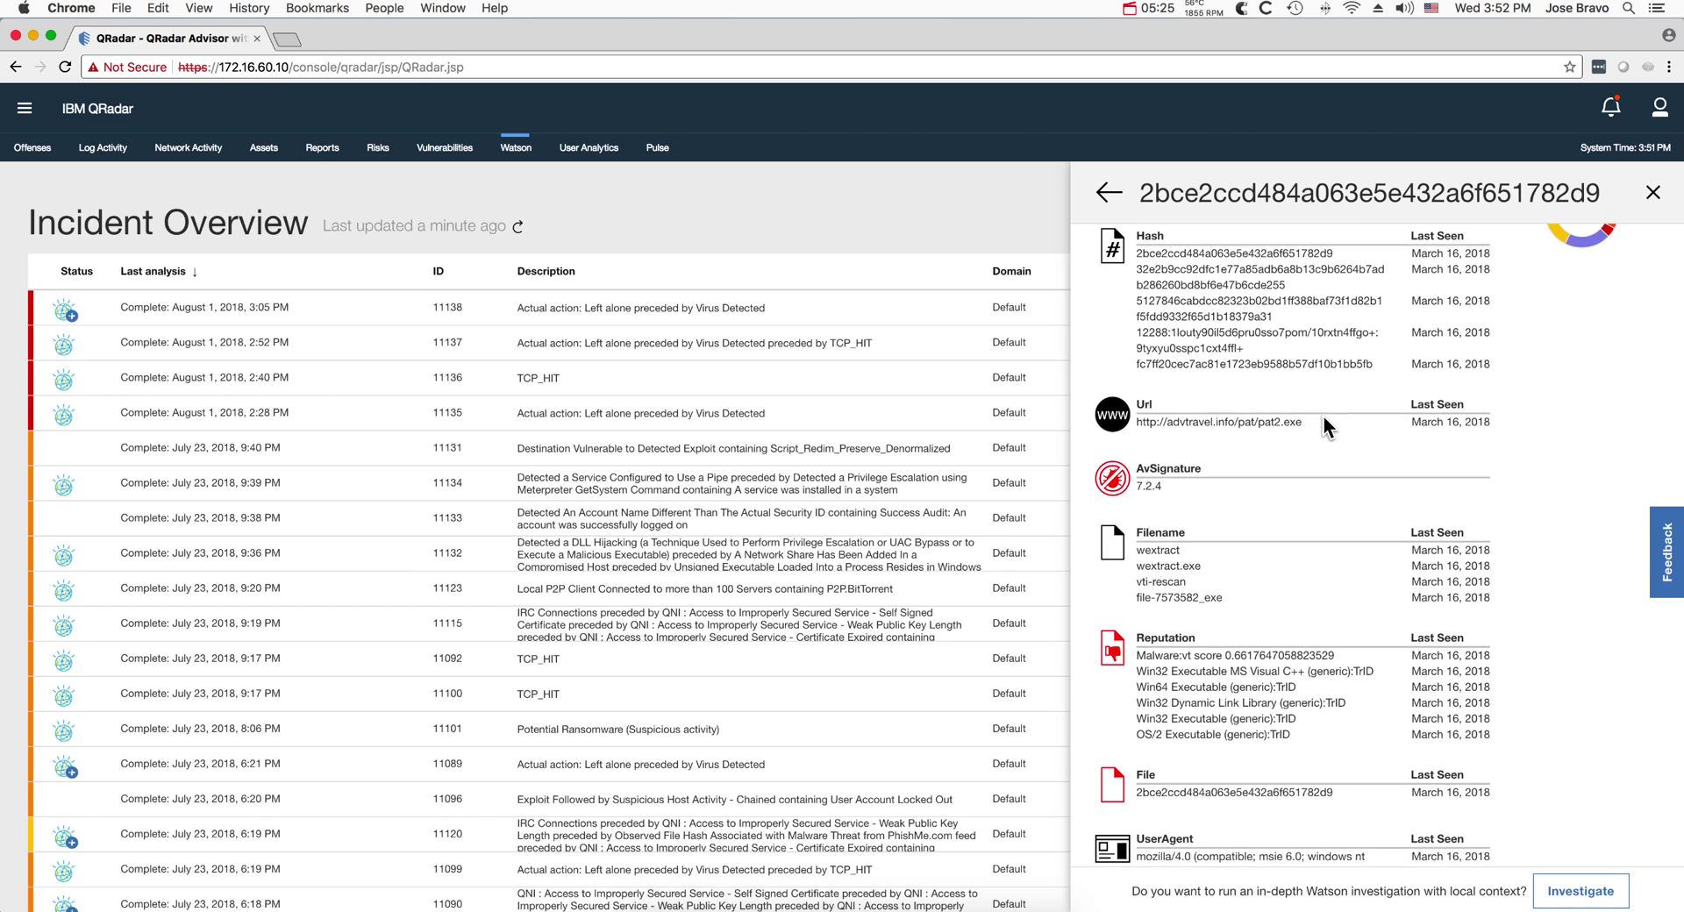
scroll(1324, 425, "down", 3)
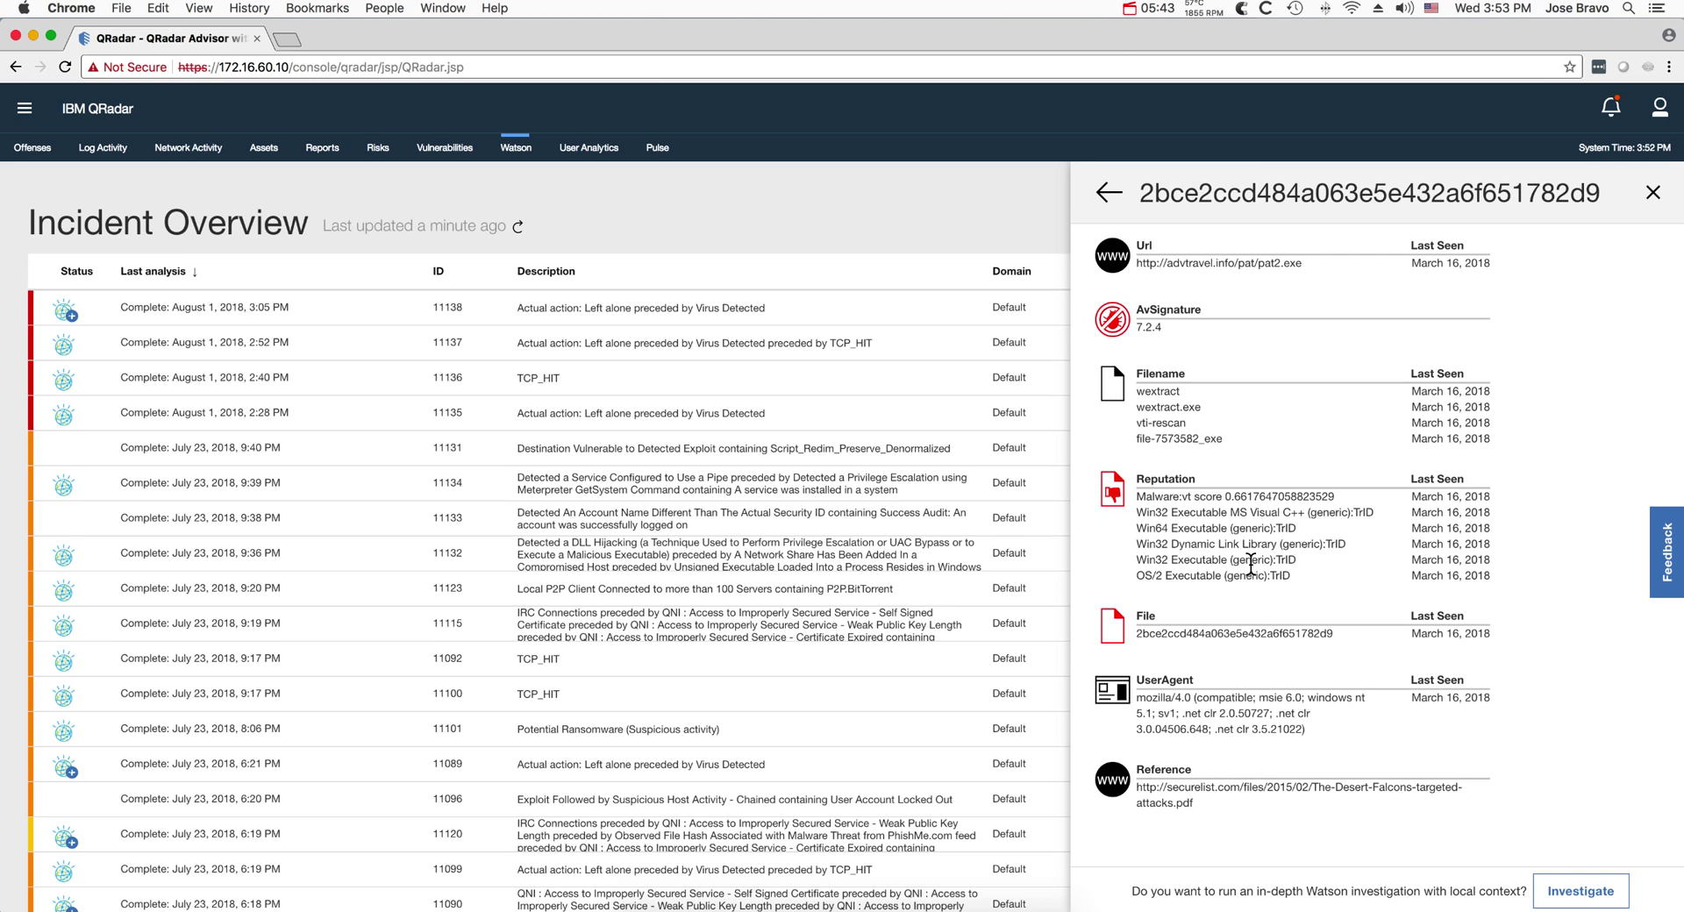
scroll(1252, 456, "up", 5)
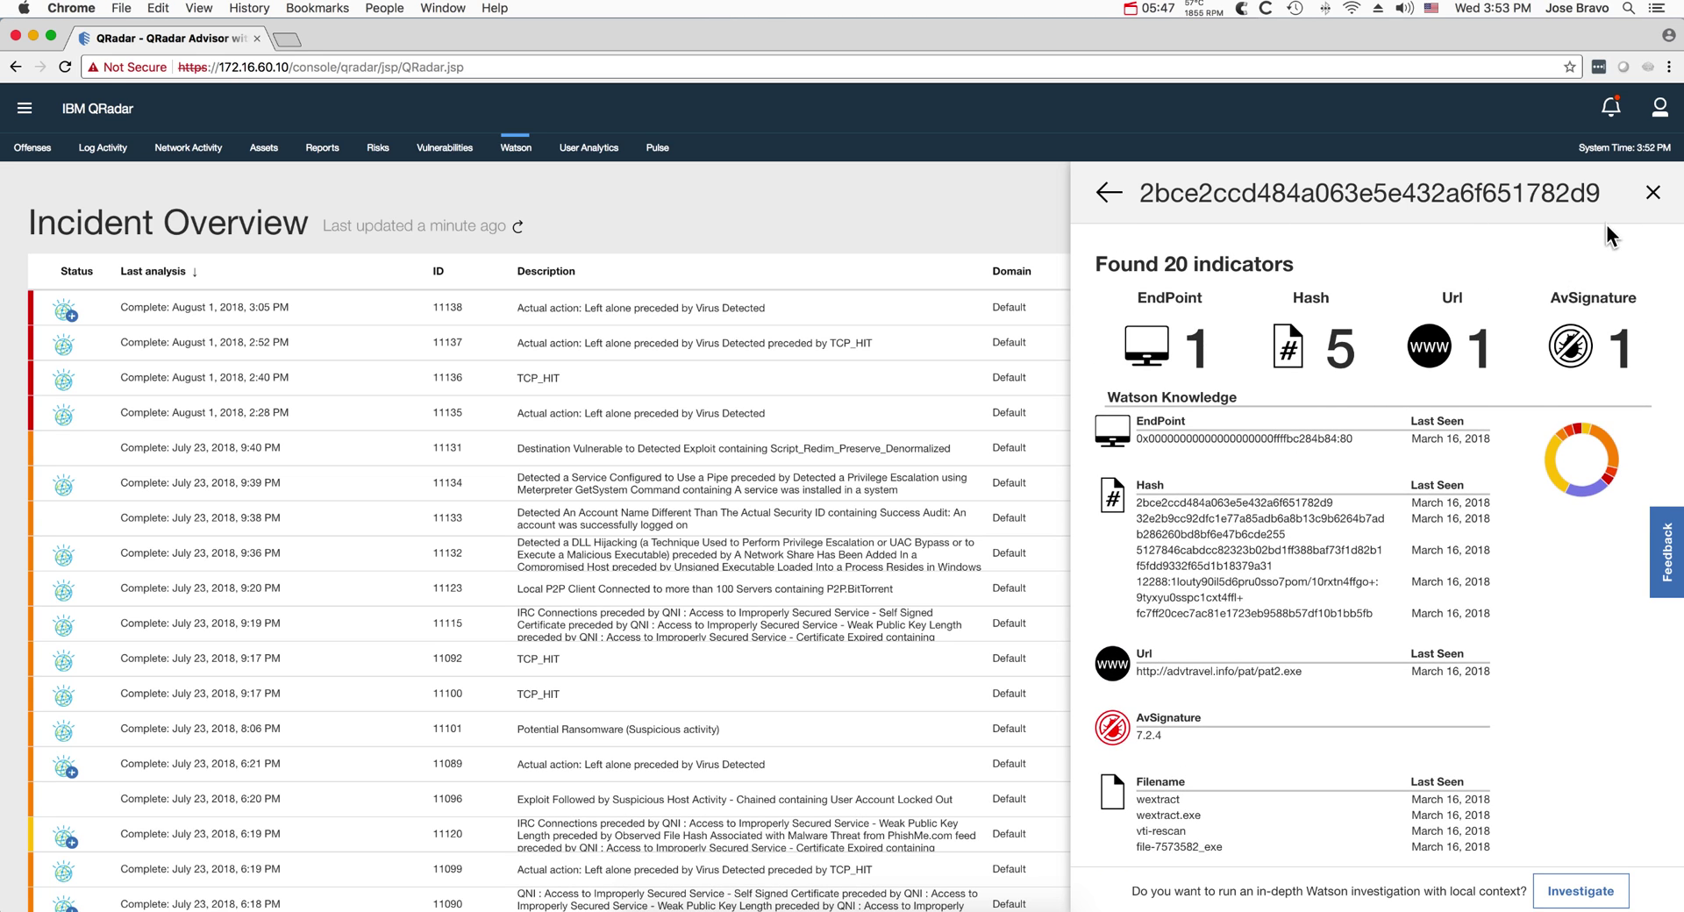
Close the indicator results and reopen Offense 11138's Watson graph, zooming in
left_click(1652, 193)
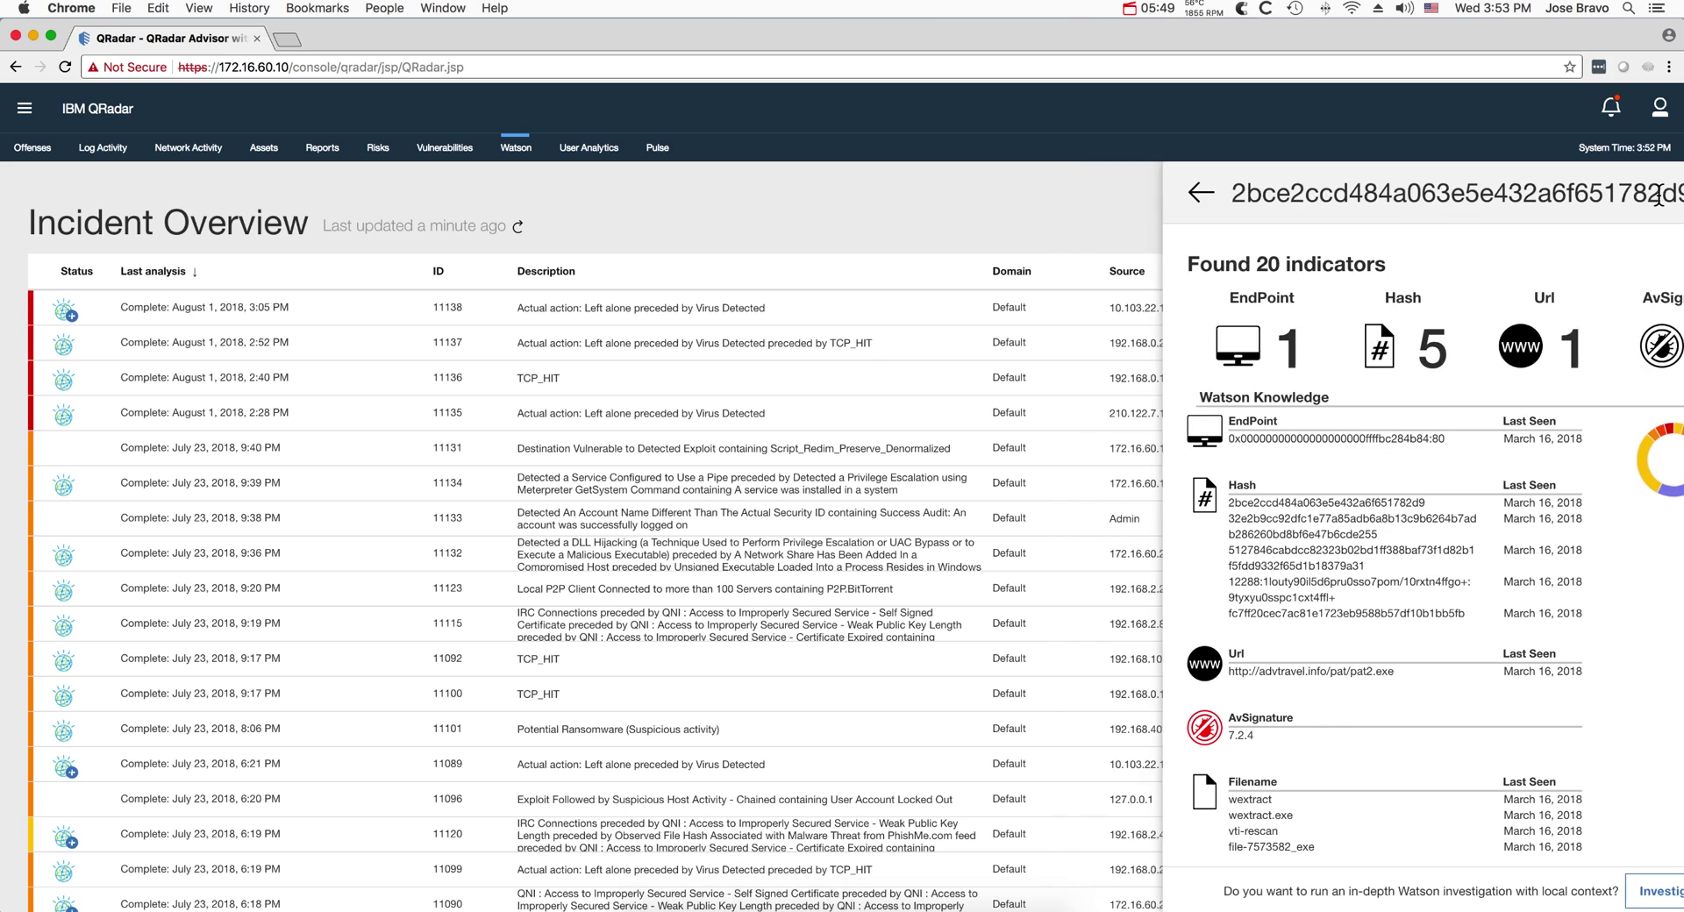
left_click(33, 147)
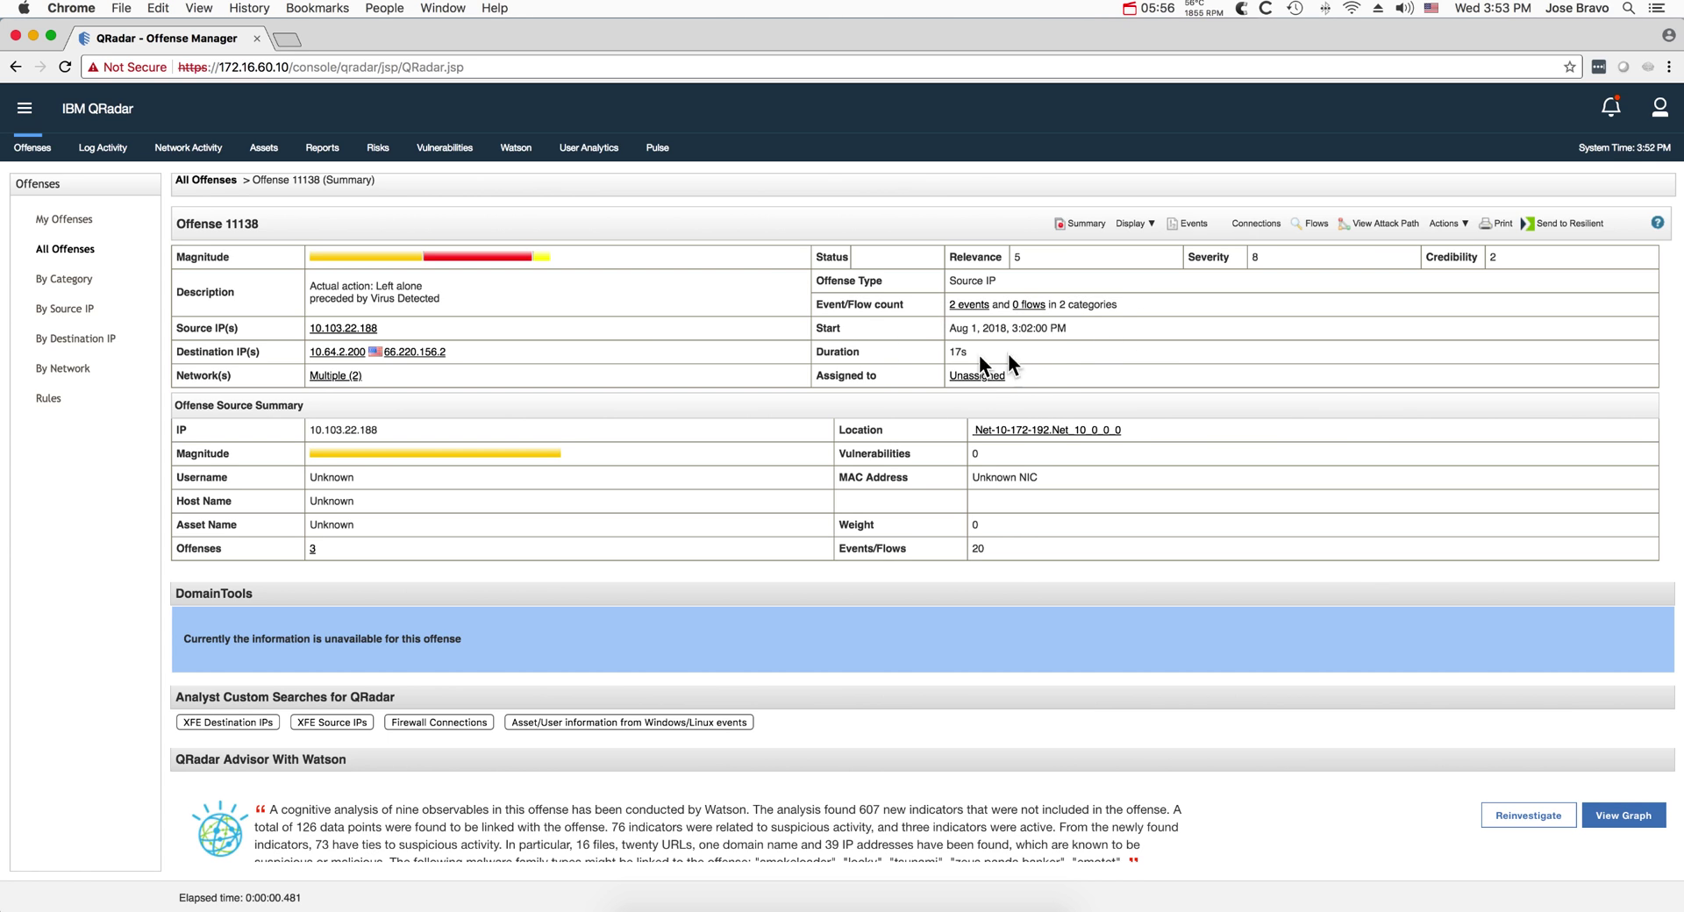
left_click(1630, 823)
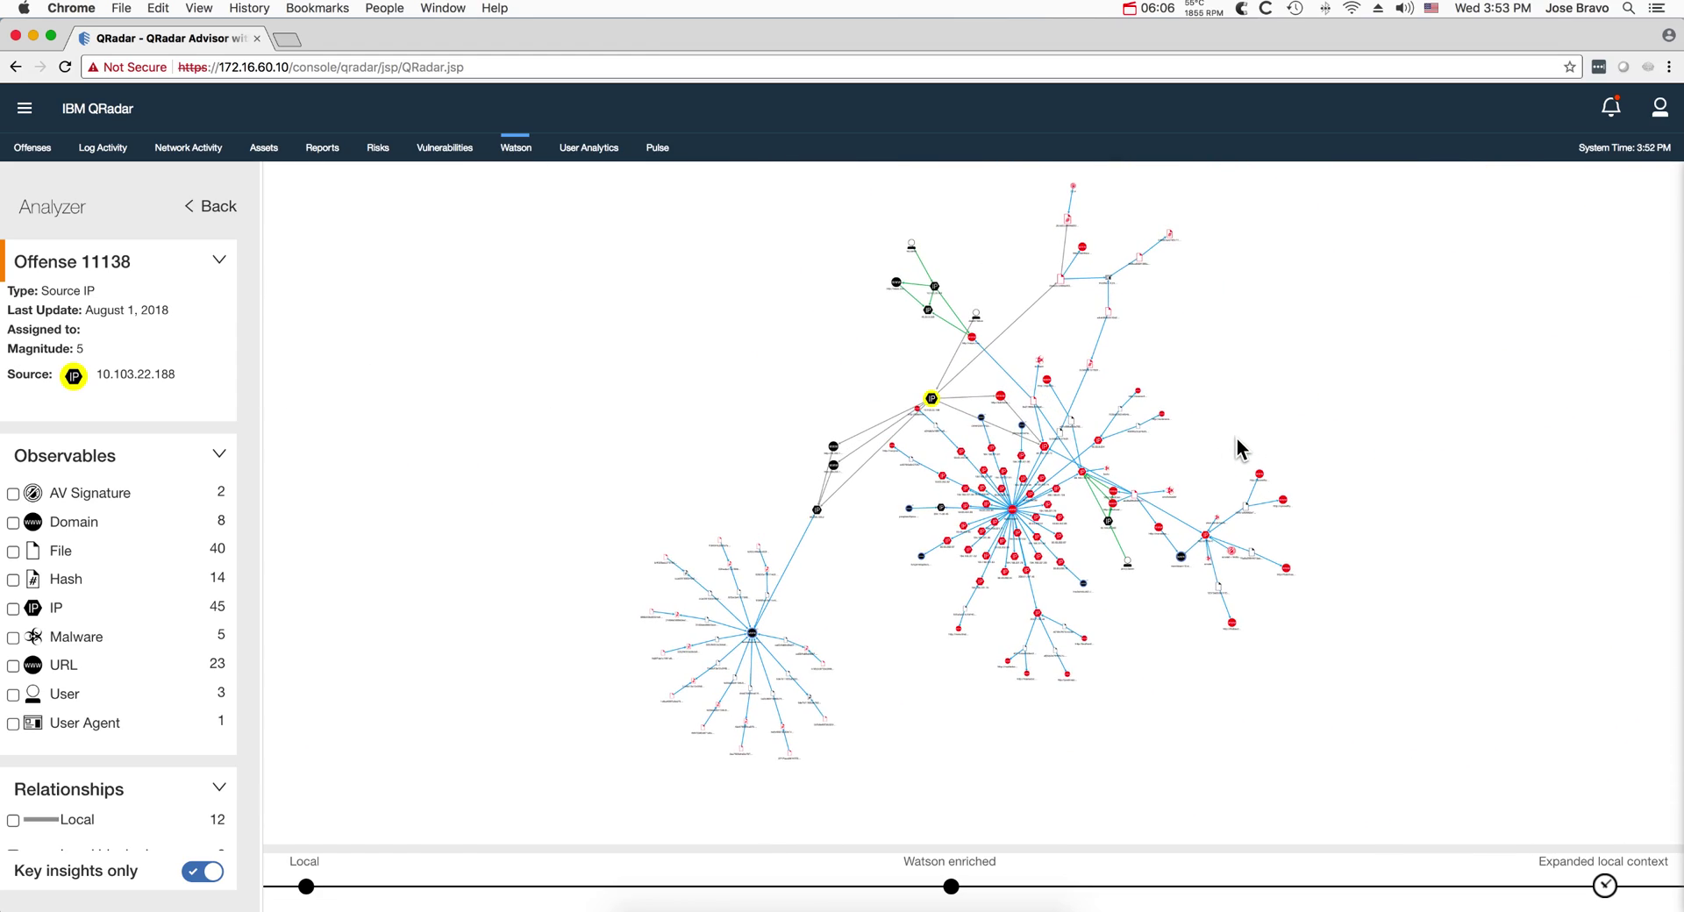
scroll(1250, 458, "up", 5)
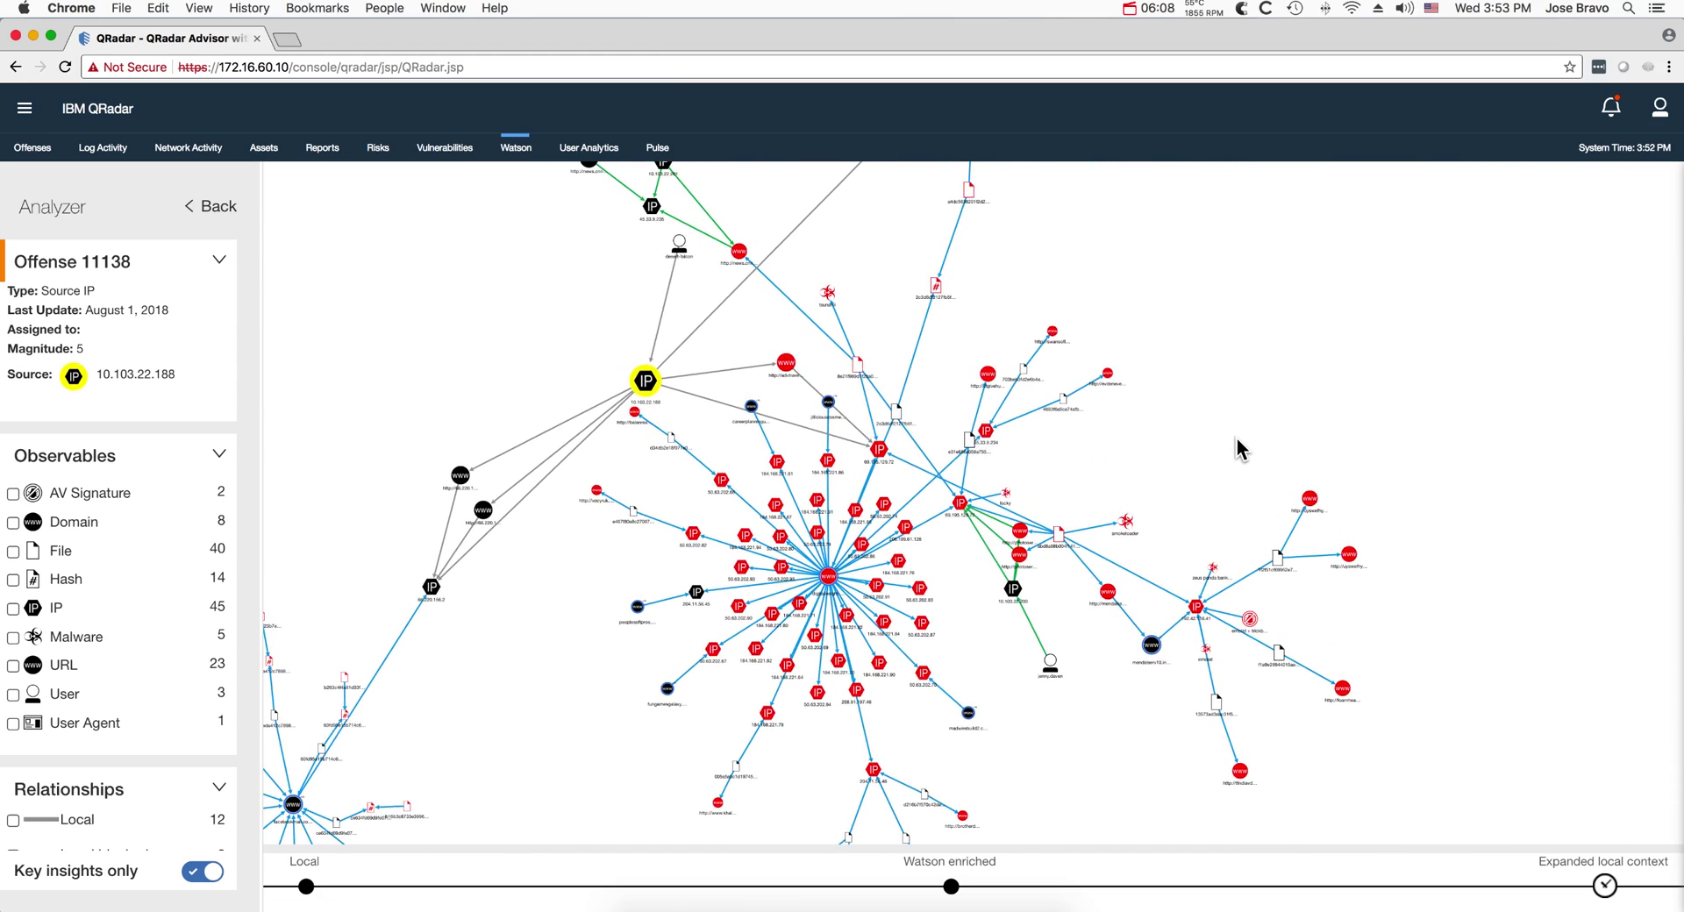